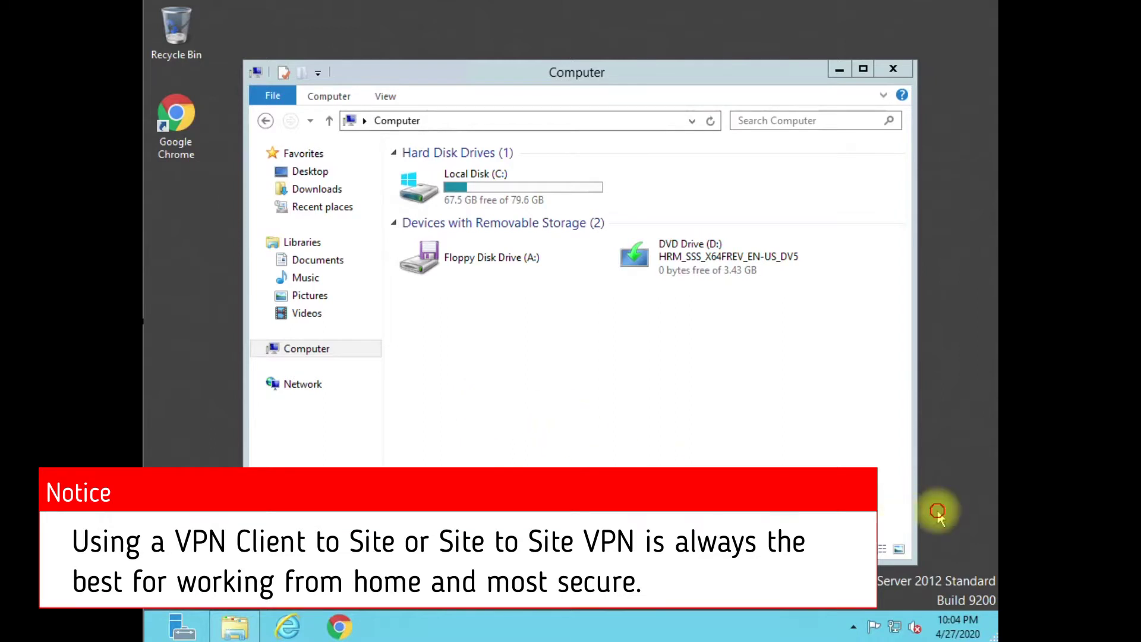
Search the Apps screen for regedit.
mouse_move(968, 315)
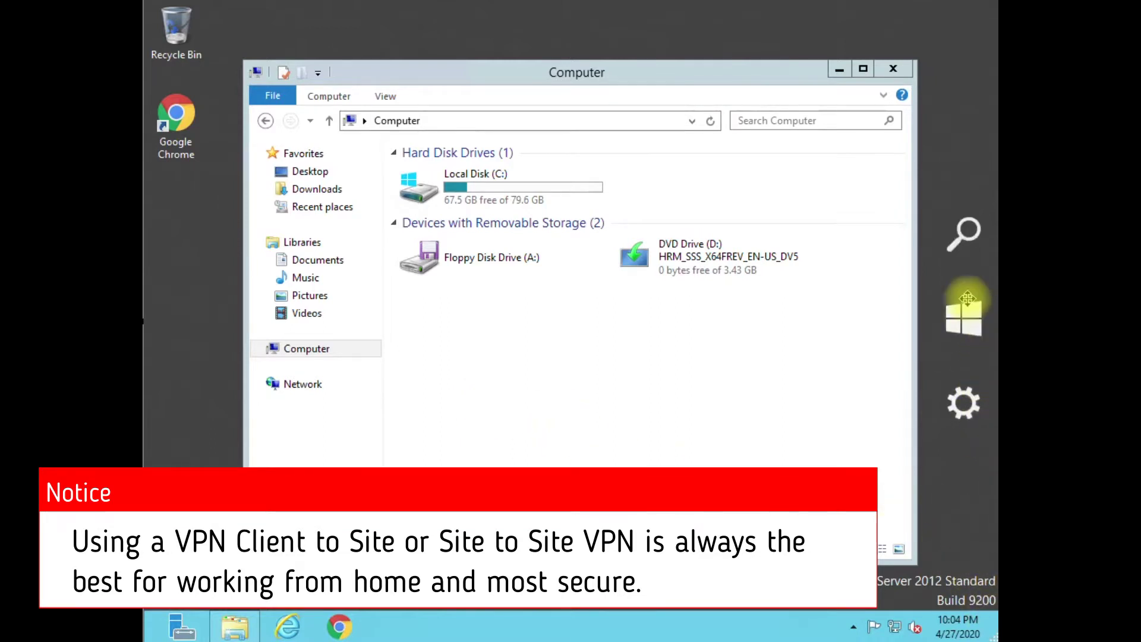
left_click(963, 236)
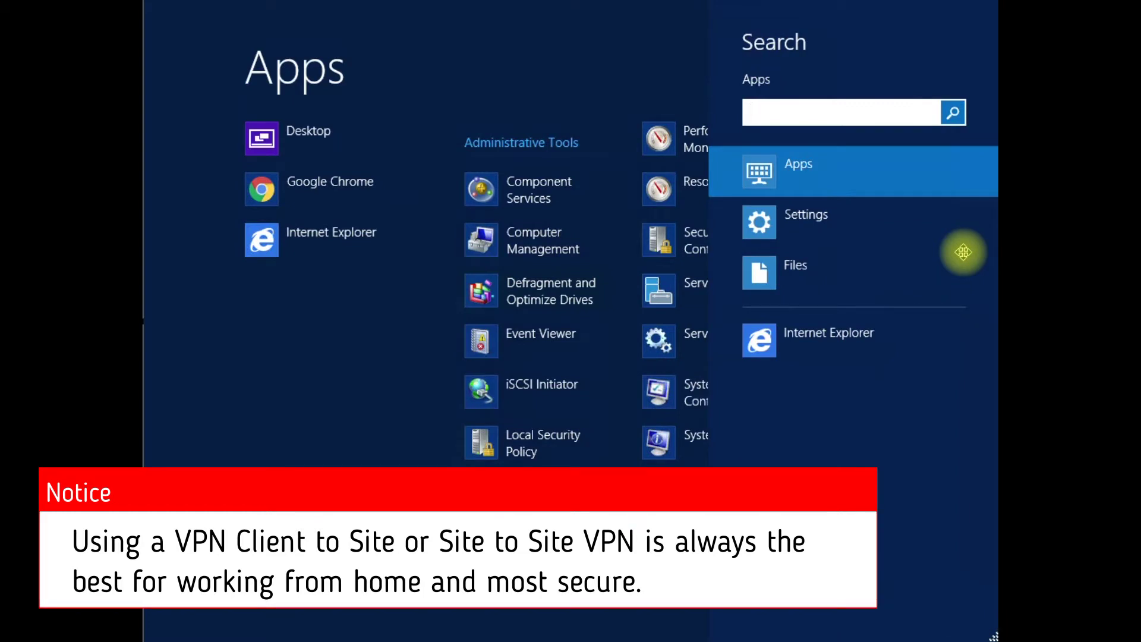
type("regedit")
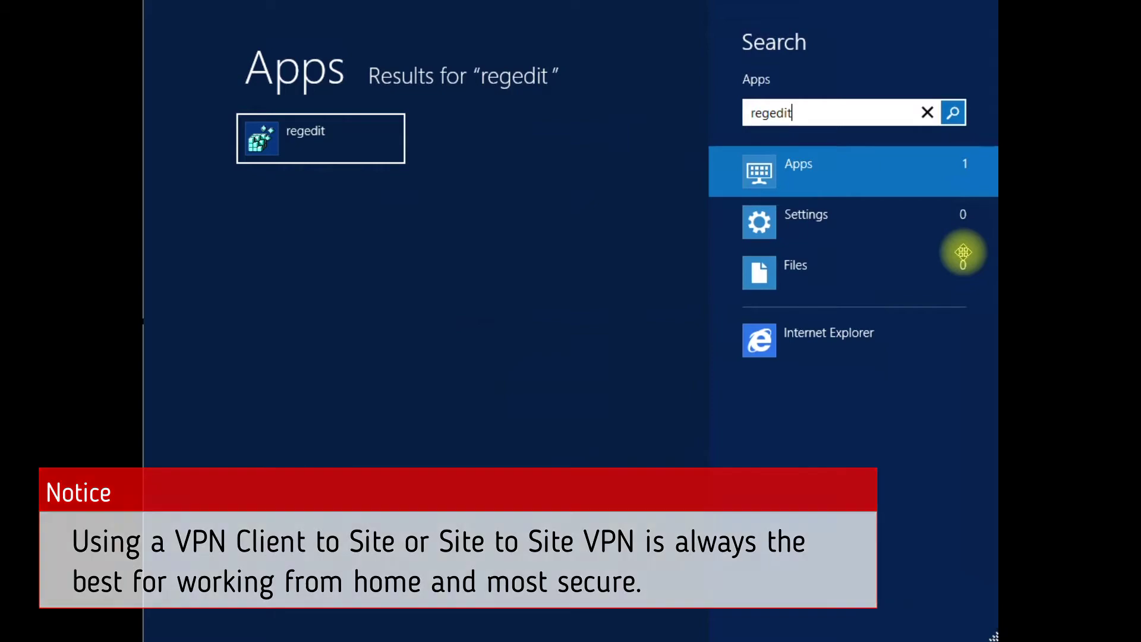
Launch regedit, browse to HKLM\SYSTEM\...\WinStations\RDP-Tcp and jump to PortNumber (3389).
key("Return")
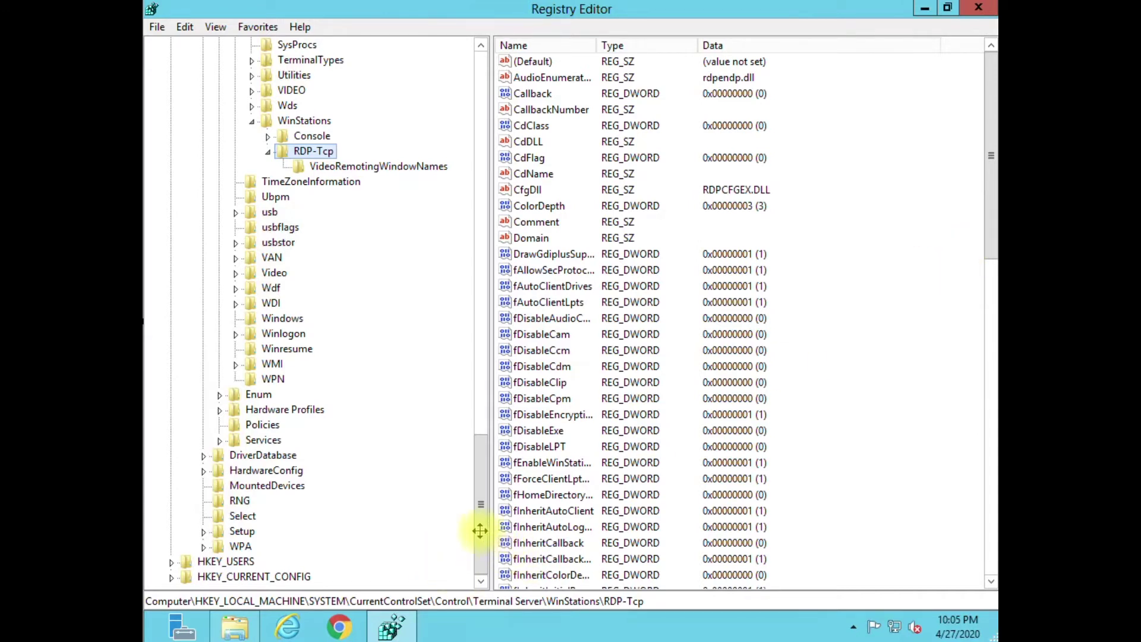
scroll(476, 463, "up", 1)
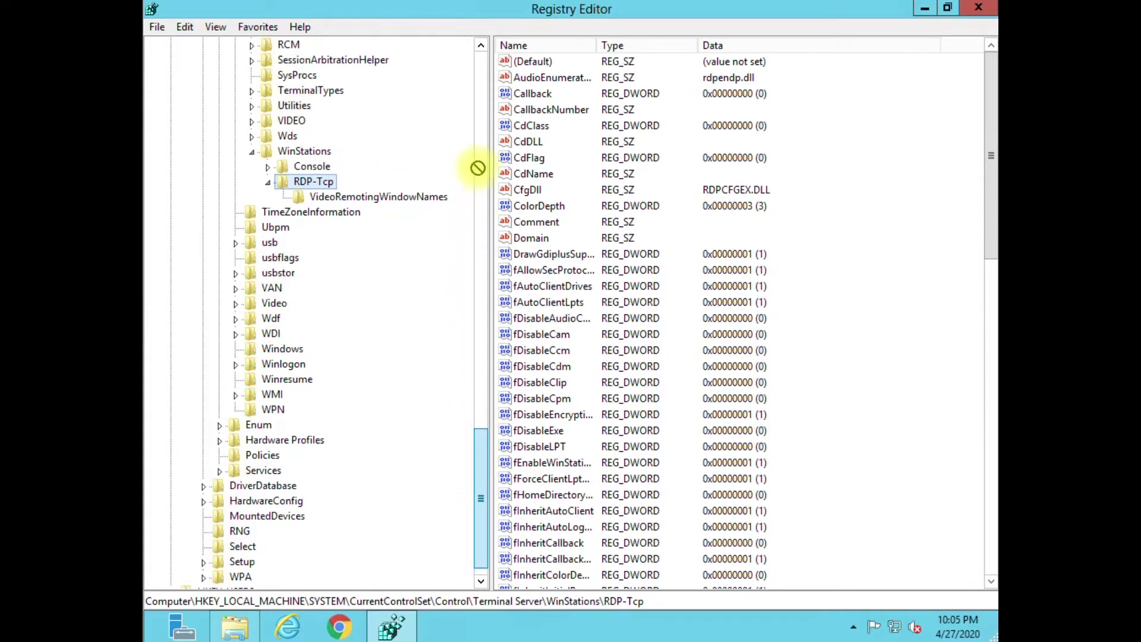
left_click(477, 114)
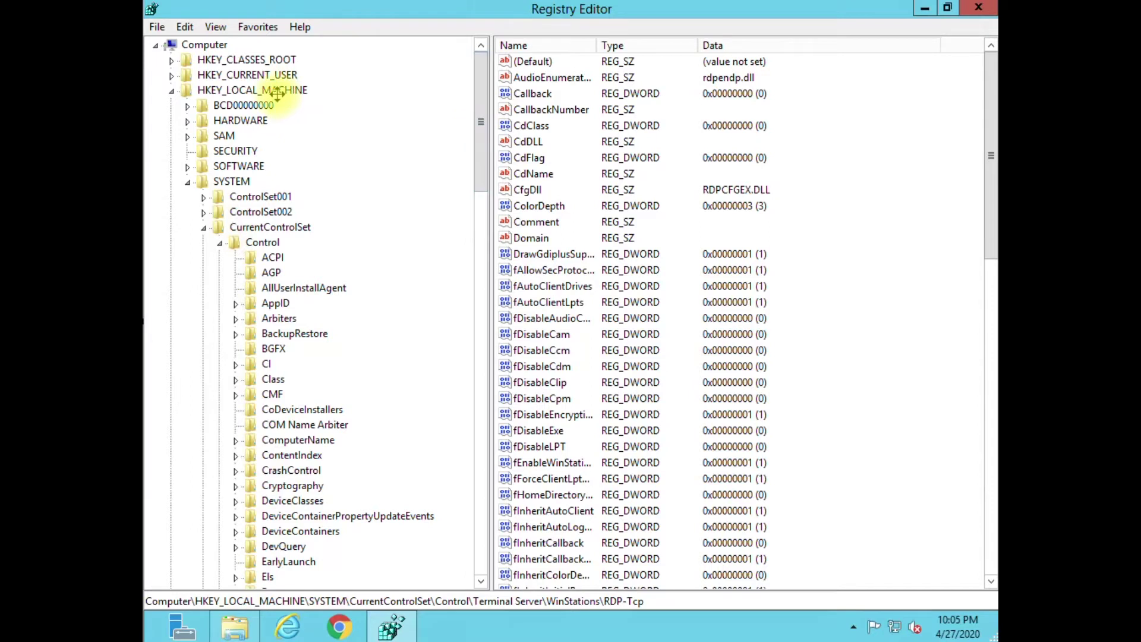
left_click(229, 182)
left_click_drag(285, 227, 482, 515)
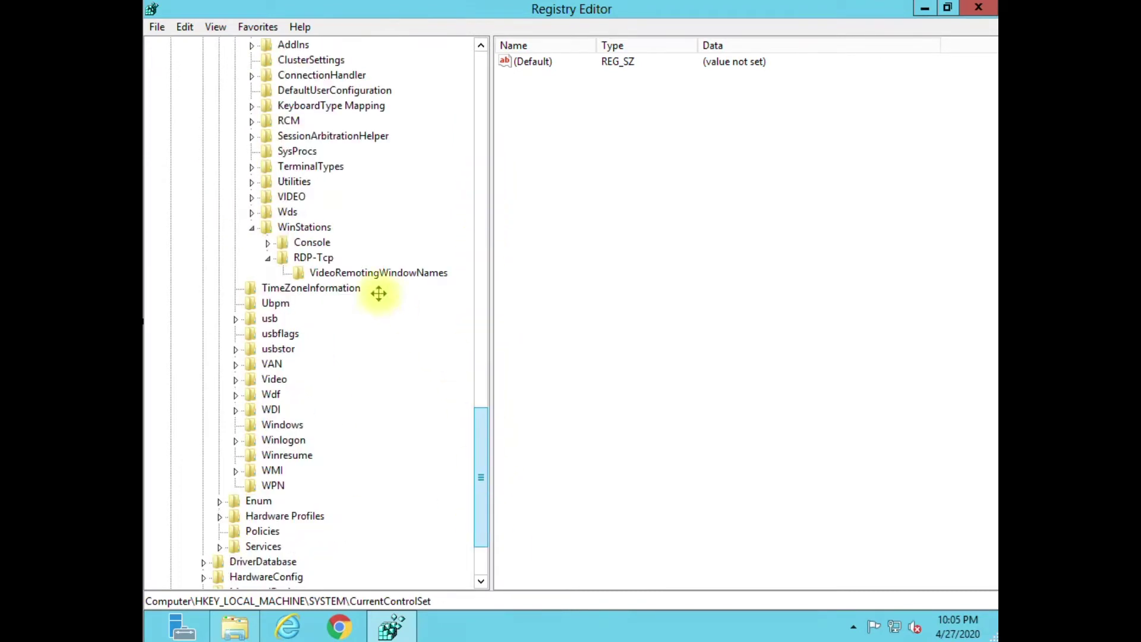
left_click(305, 229)
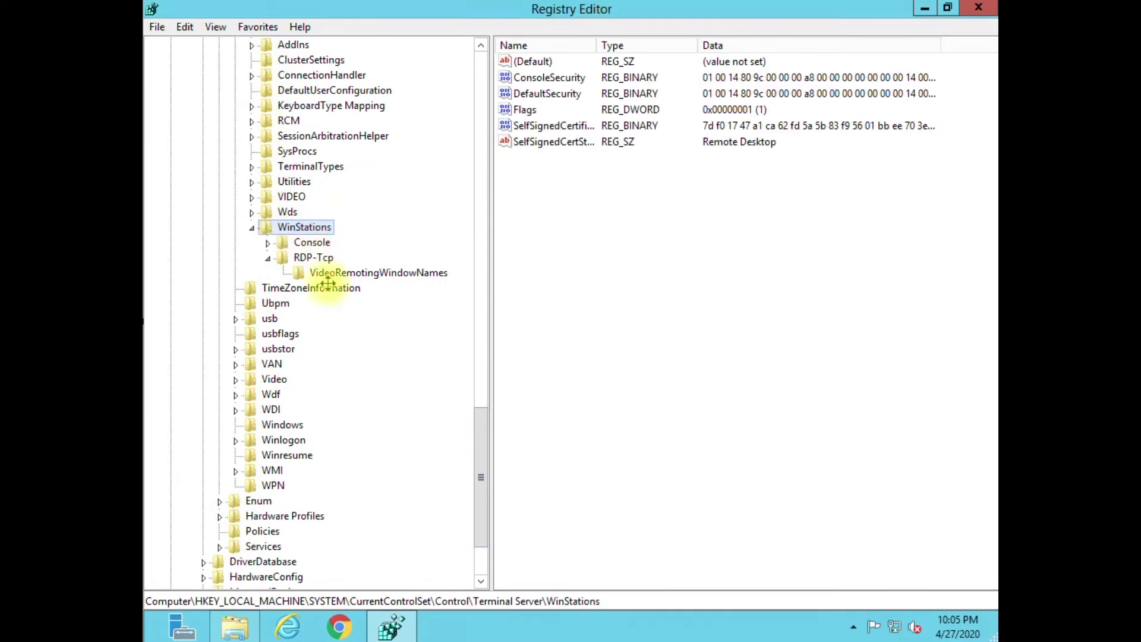
left_click(319, 257)
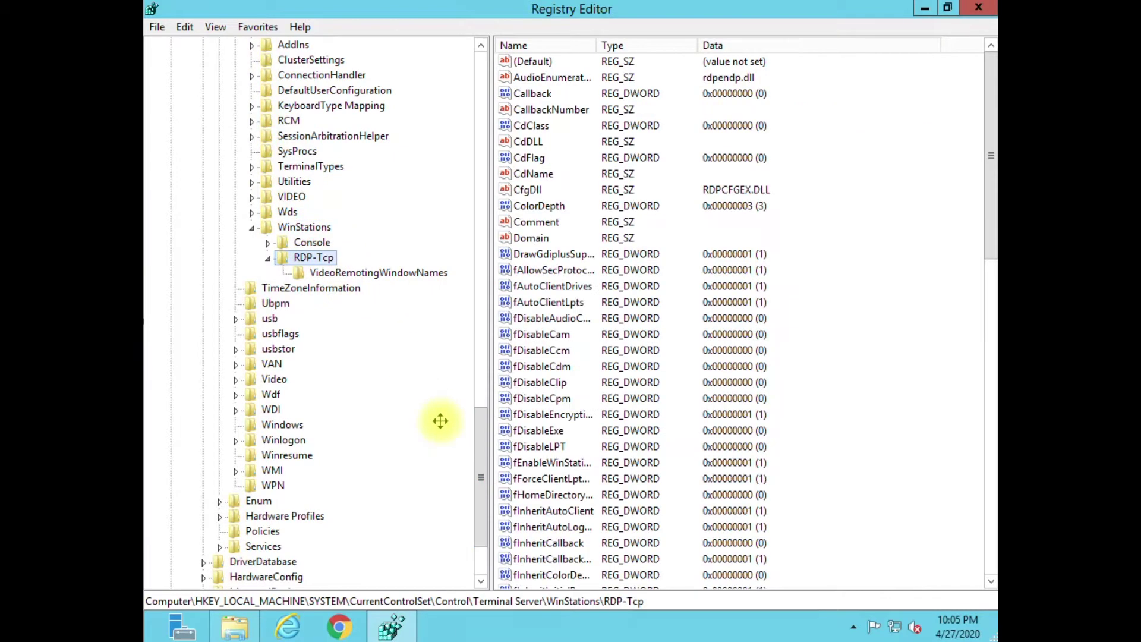
left_click(534, 349)
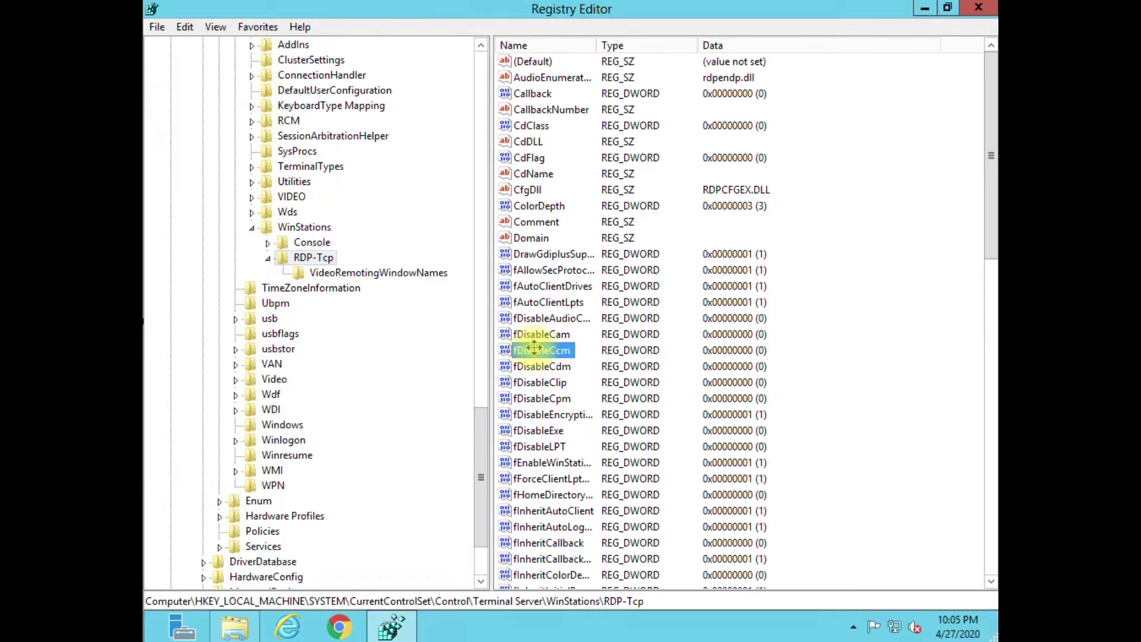
type("port")
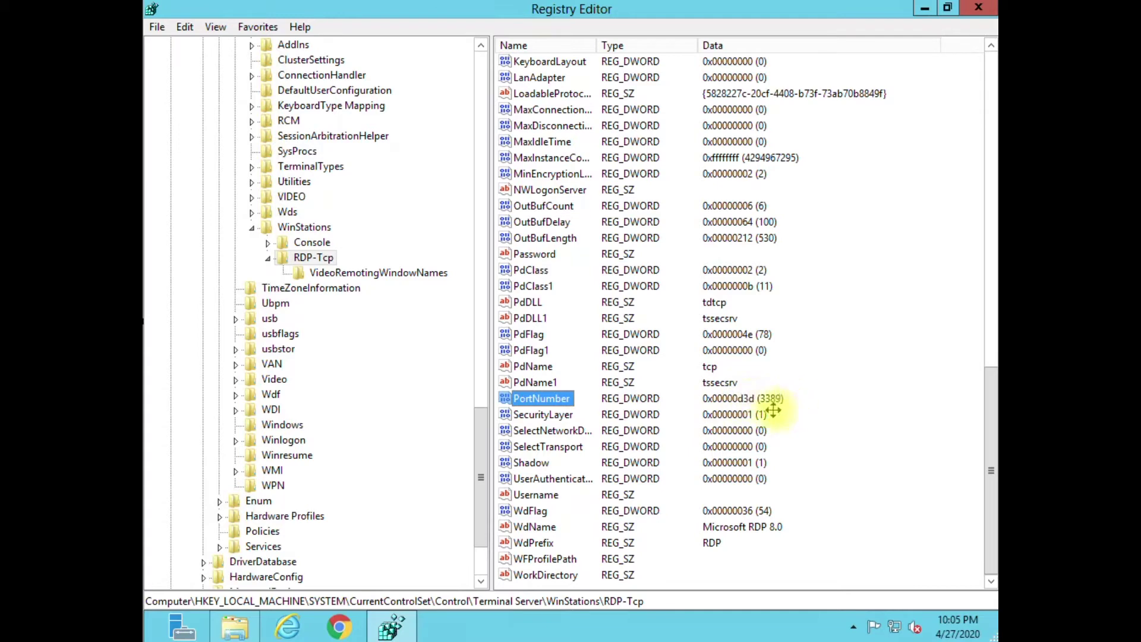
Set PortNumber to 40781 using Decimal base.
double_click(544, 398)
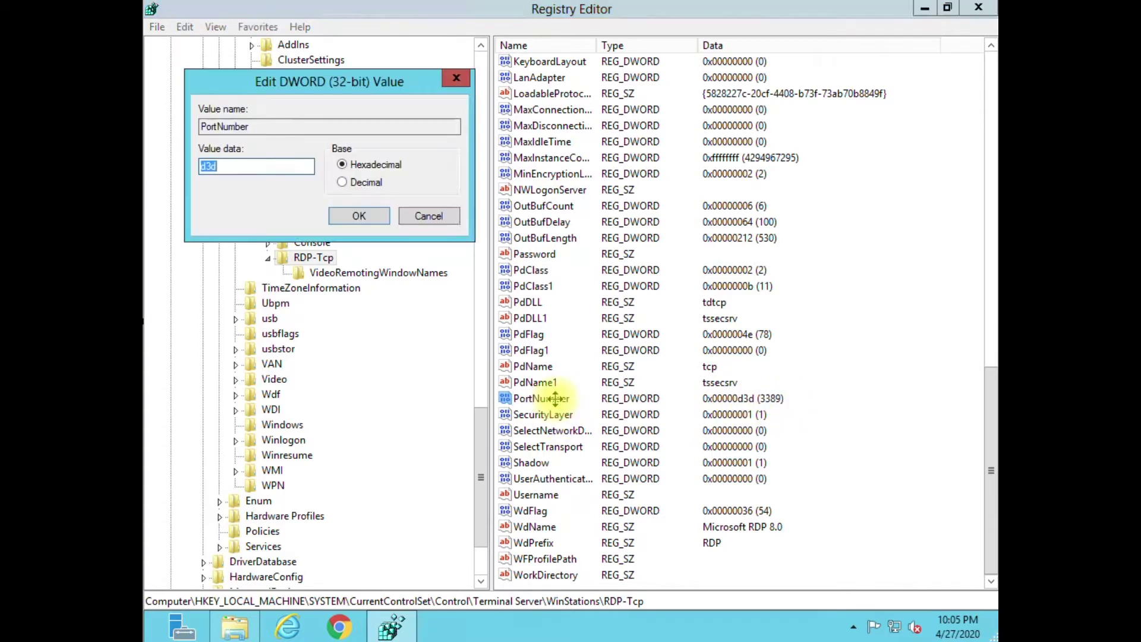
left_click(343, 183)
double_click(271, 166)
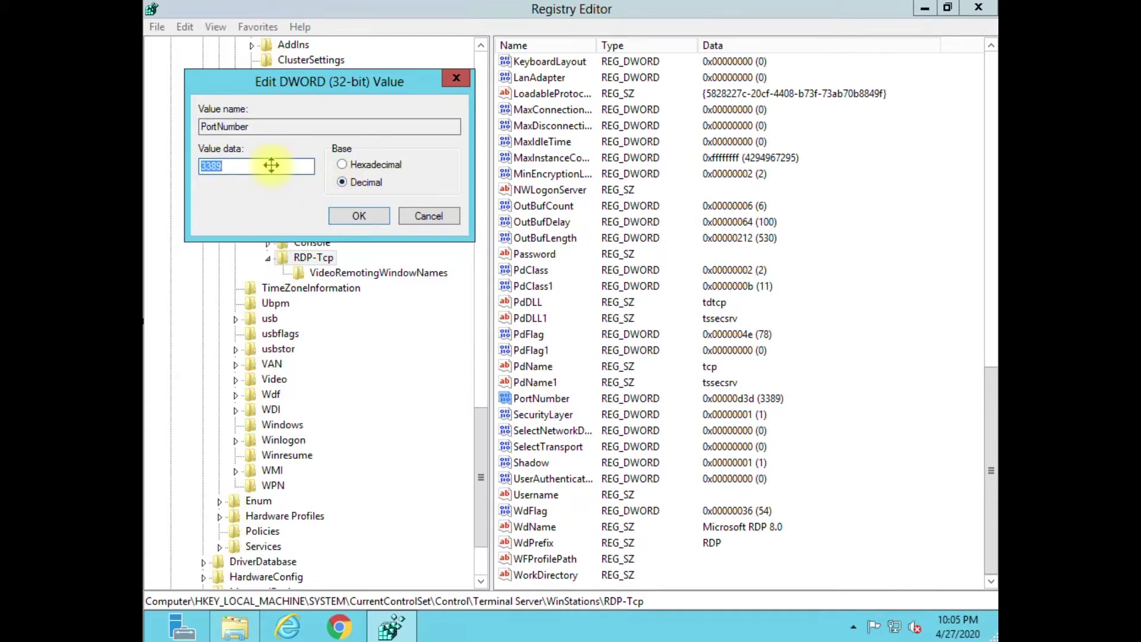
type("40781")
key("Return")
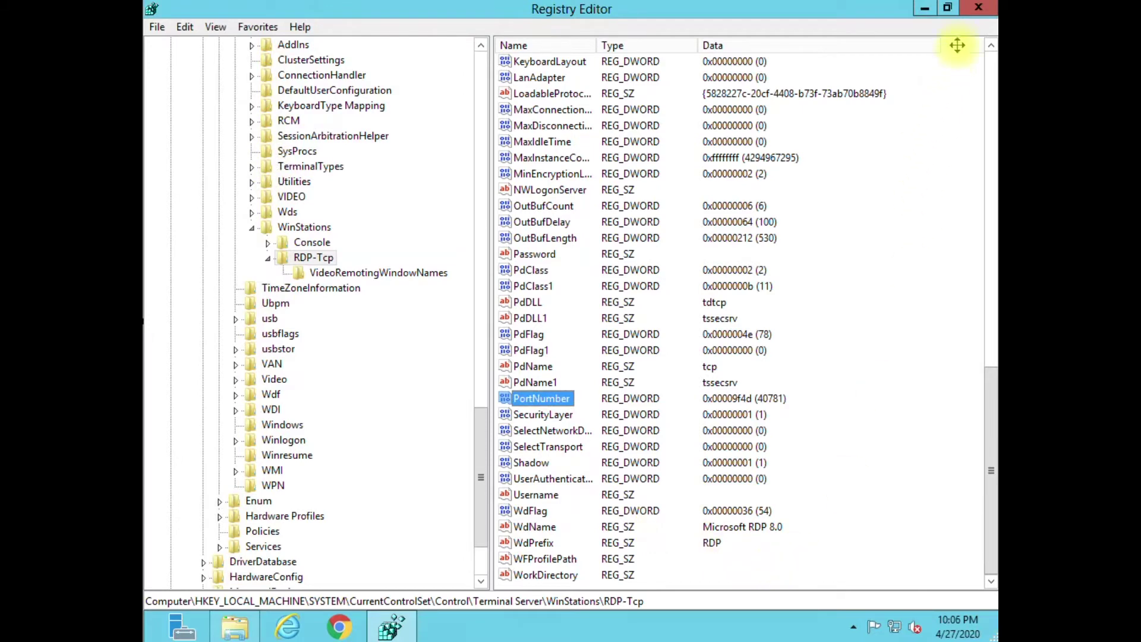
Close Registry Editor and open Remote settings from Computer's System properties.
left_click(978, 8)
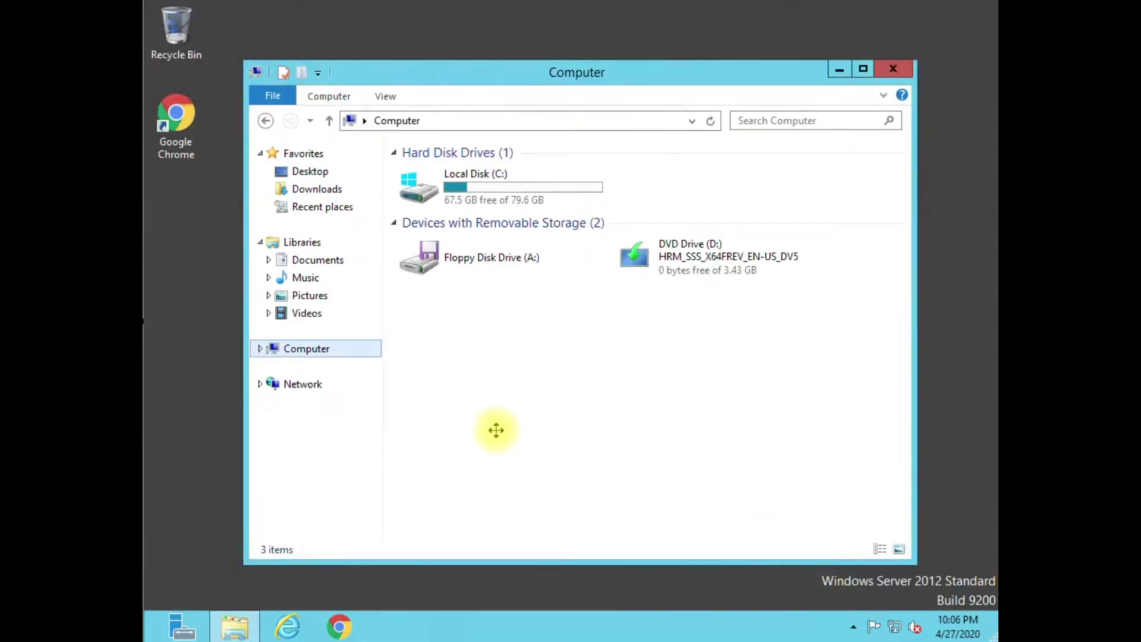
left_click(310, 349)
right_click(309, 349)
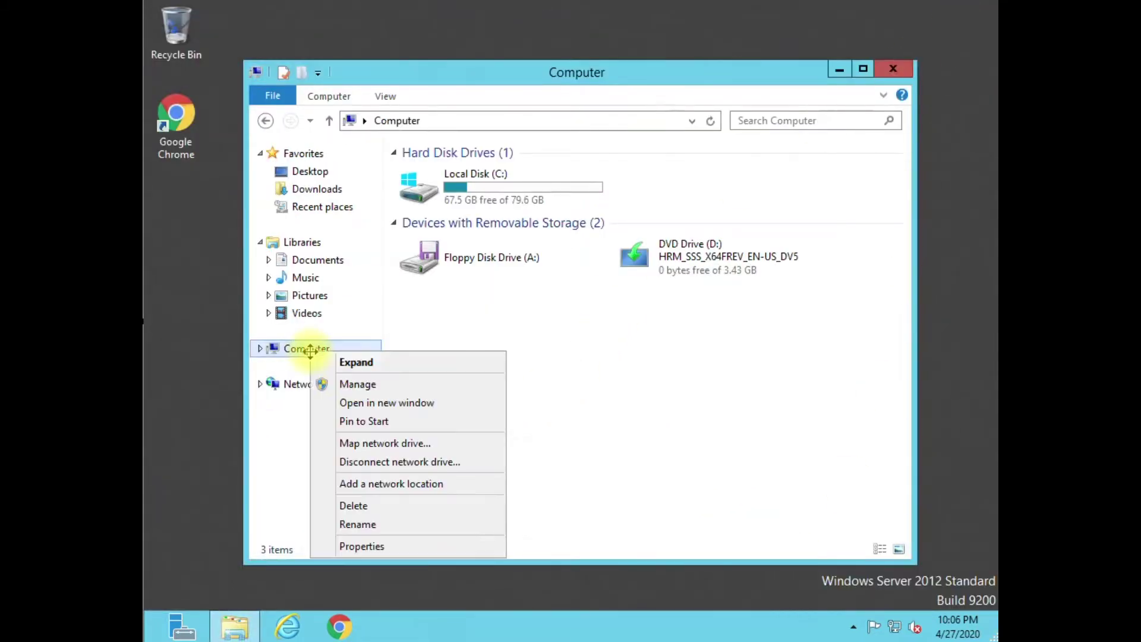
left_click(382, 546)
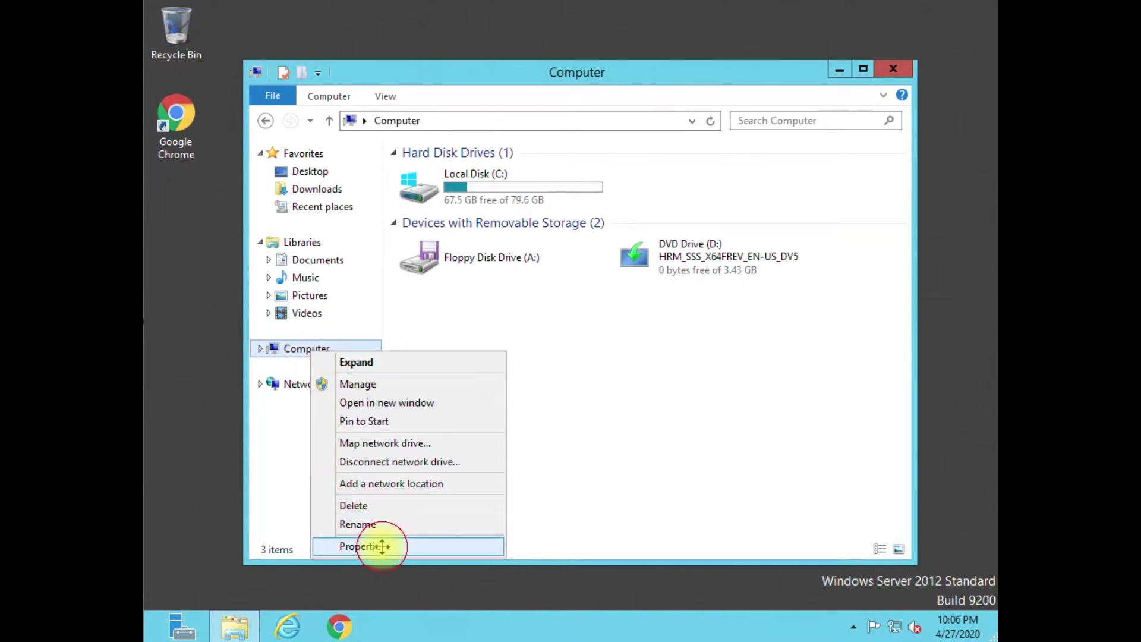
left_click(344, 209)
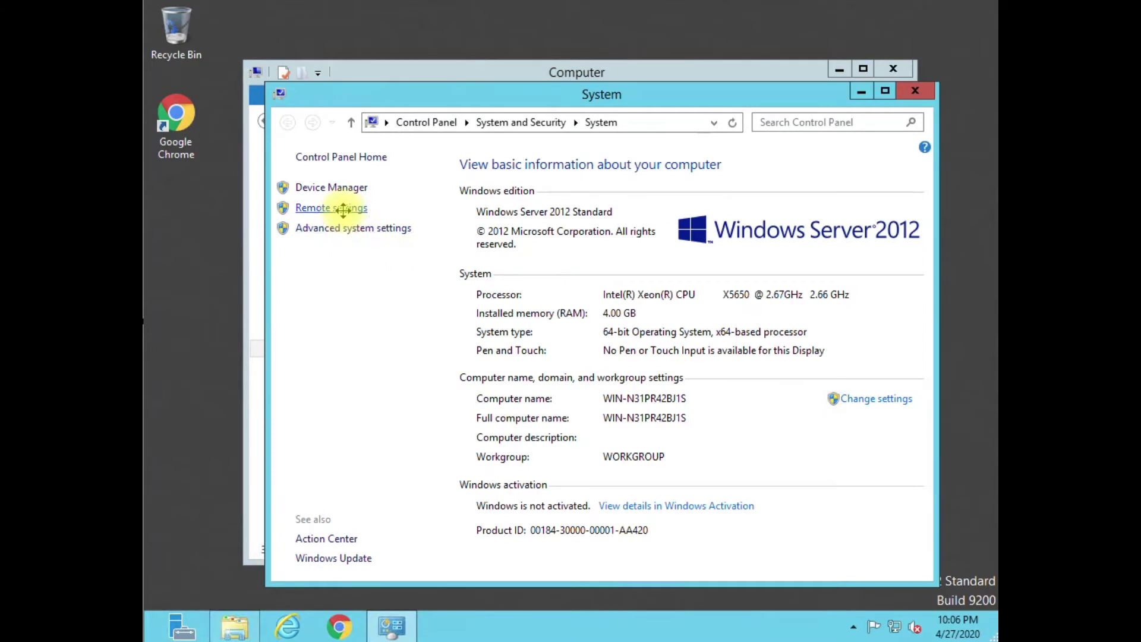
Allow remote connections, confirm the dialogs, and close the System and Computer windows.
left_click(228, 304)
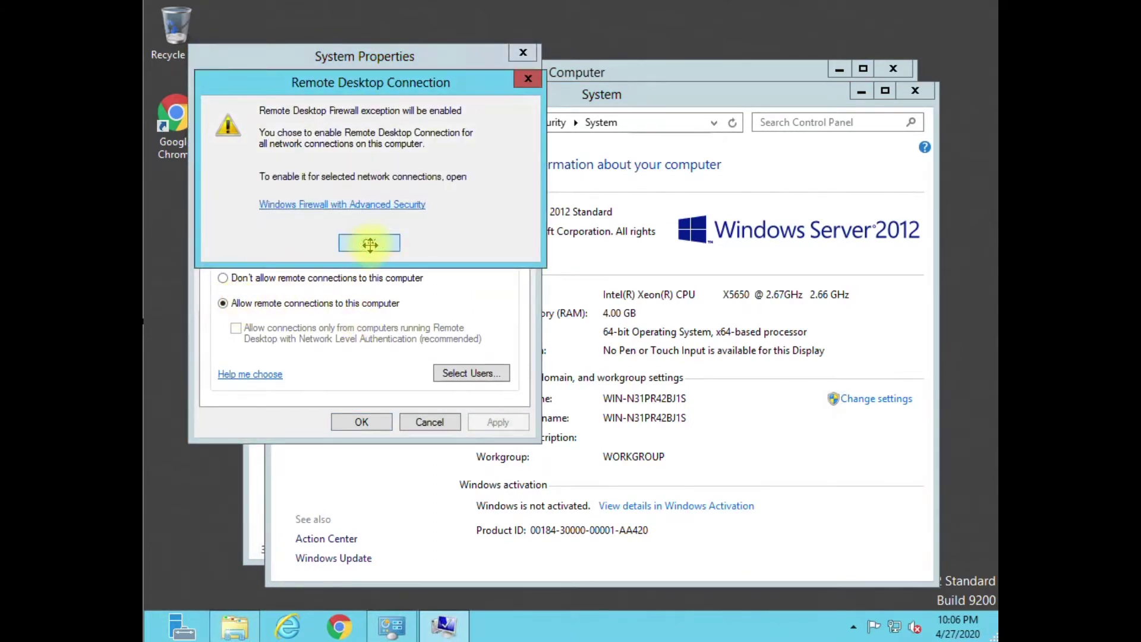
left_click(369, 244)
left_click(358, 423)
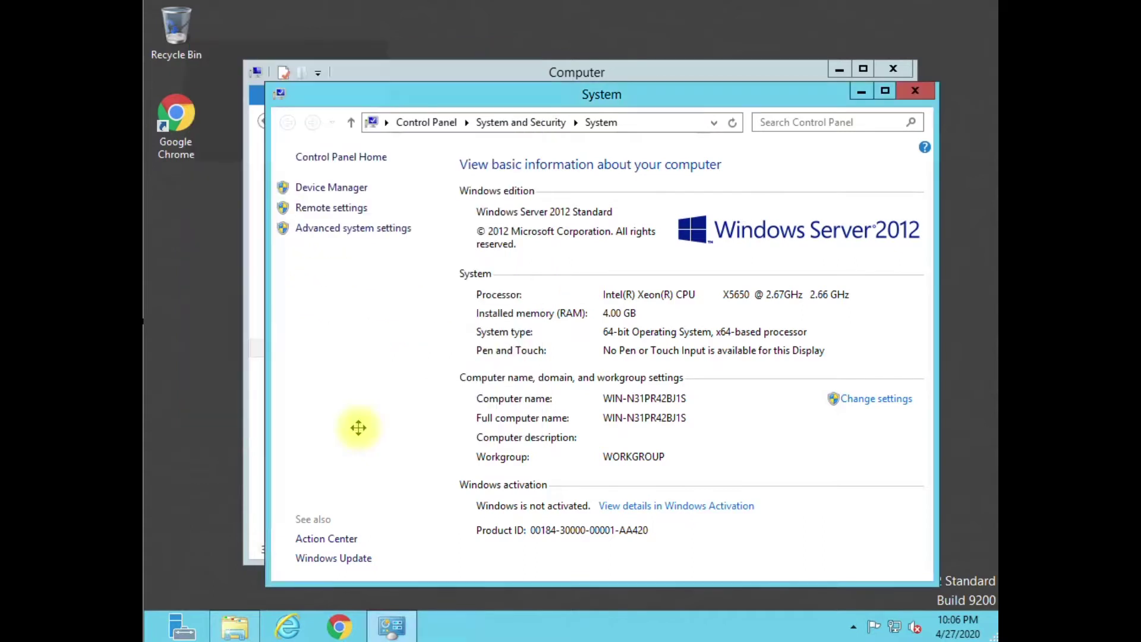
left_click(915, 90)
left_click(896, 70)
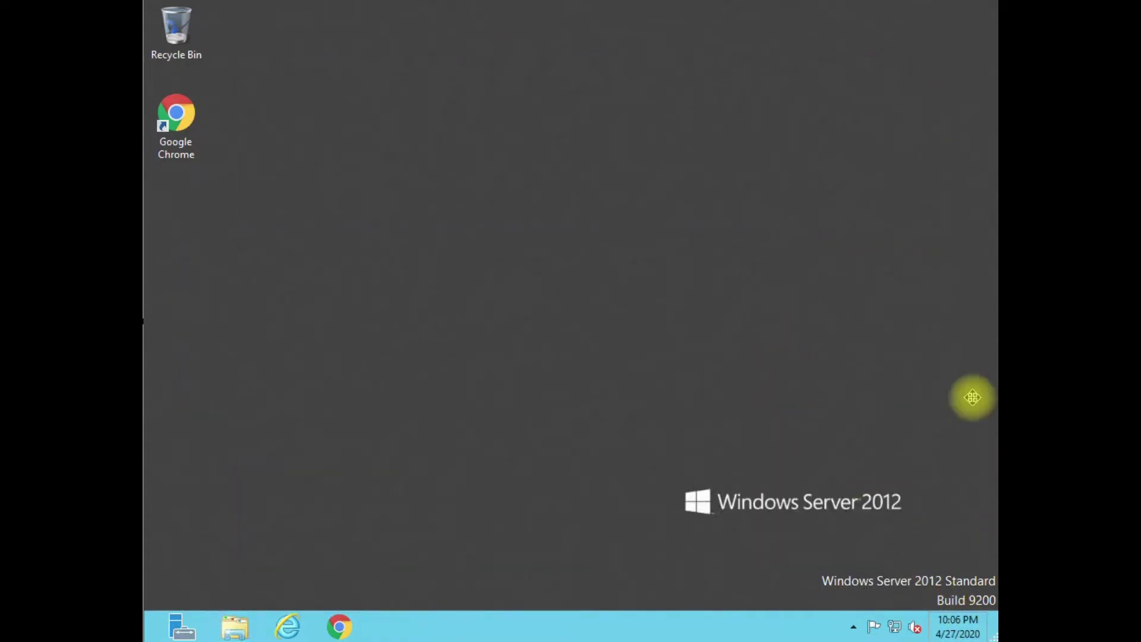
Open Windows Firewall with Advanced Security and start a new inbound rule.
mouse_move(960, 262)
left_click(961, 238)
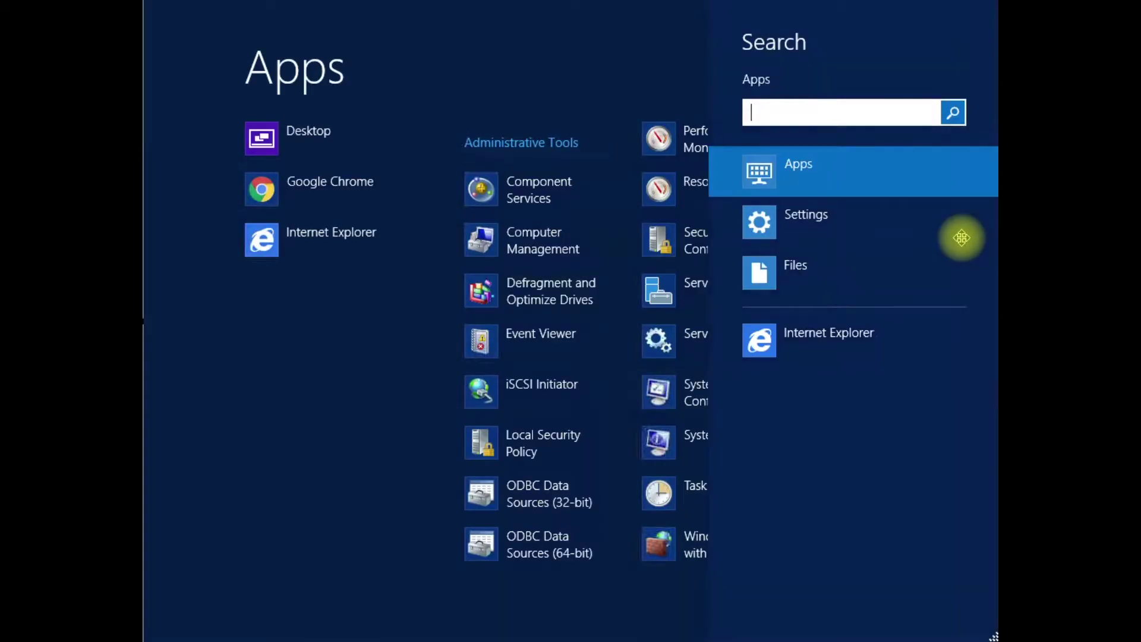
type("firewa")
key("Escape")
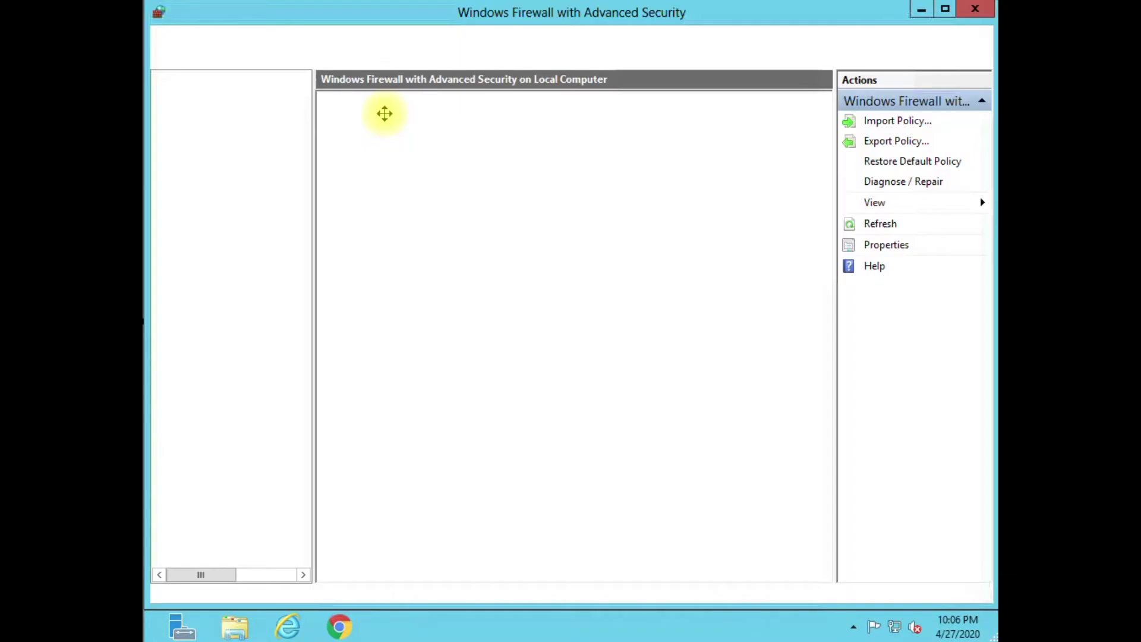
left_click(224, 93)
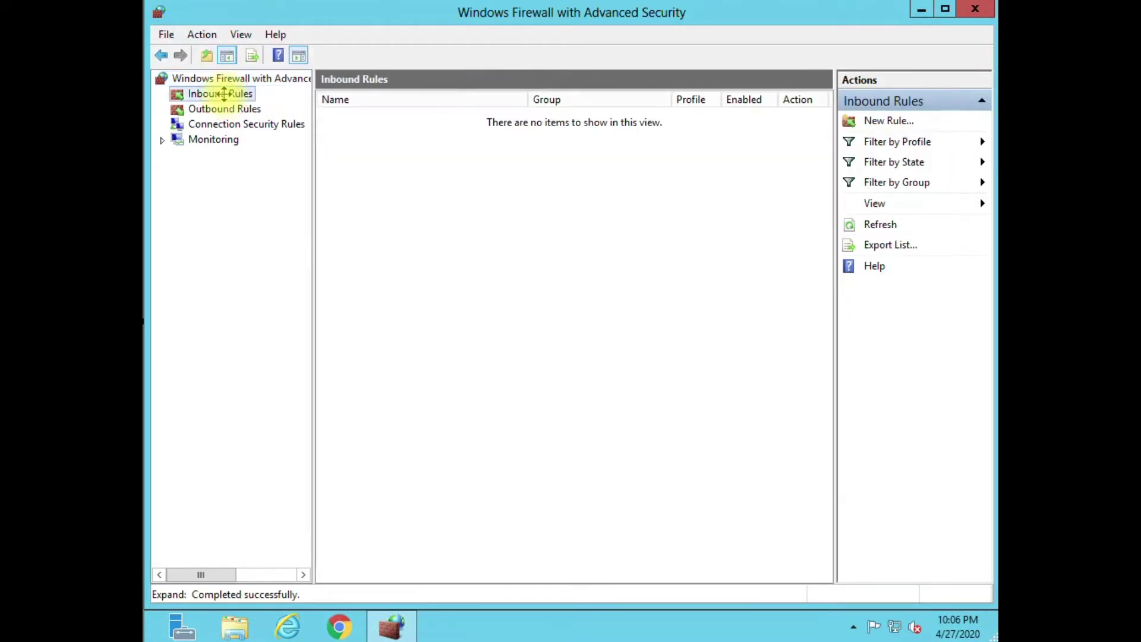
right_click(223, 93)
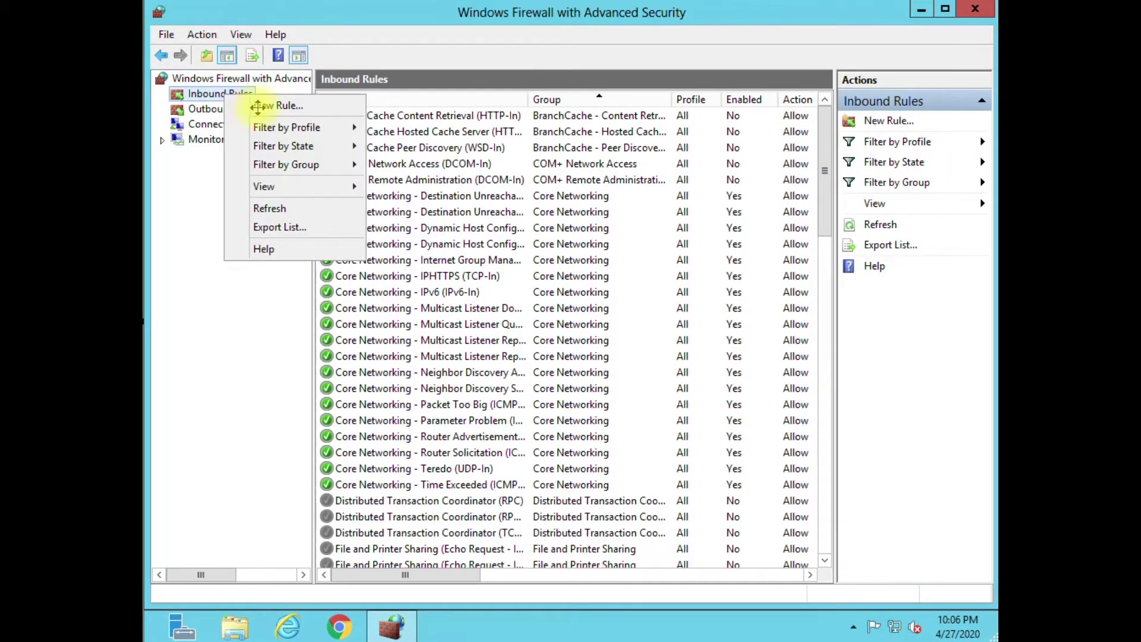
left_click(257, 107)
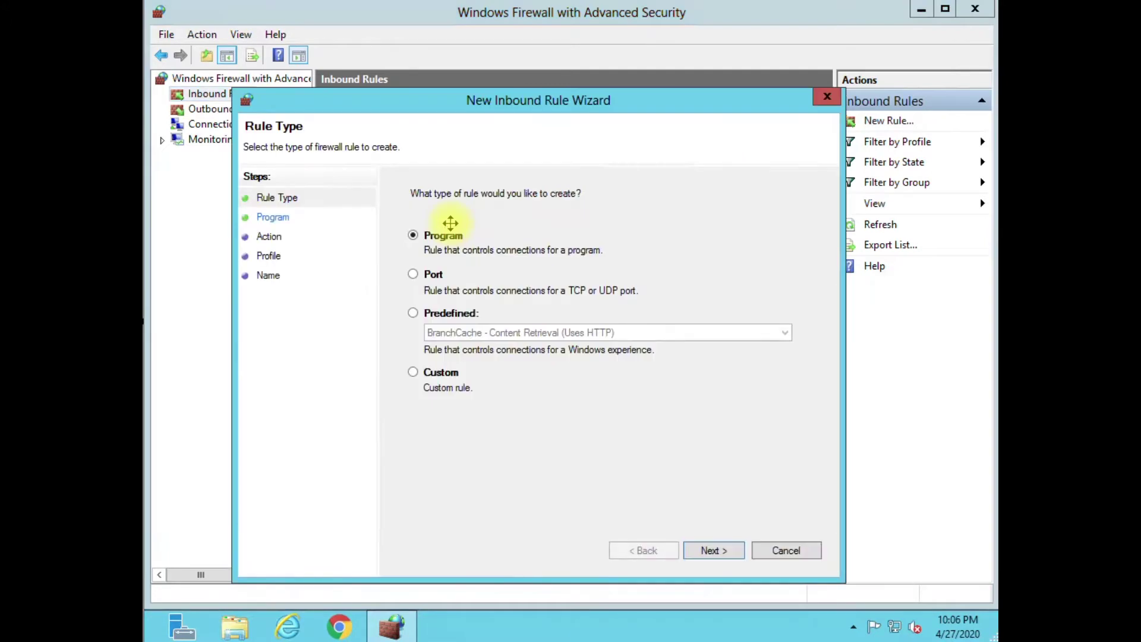
Make the rule port-based on TCP 40781, allowing the connection on all profiles.
left_click(433, 273)
left_click(711, 552)
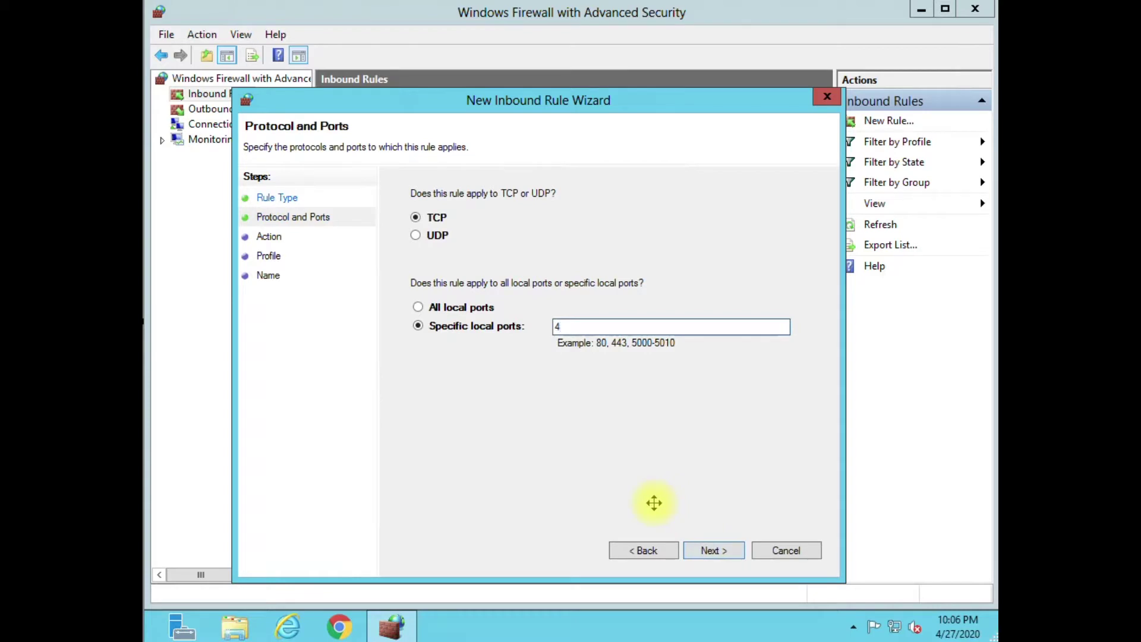
type("40781")
left_click(707, 548)
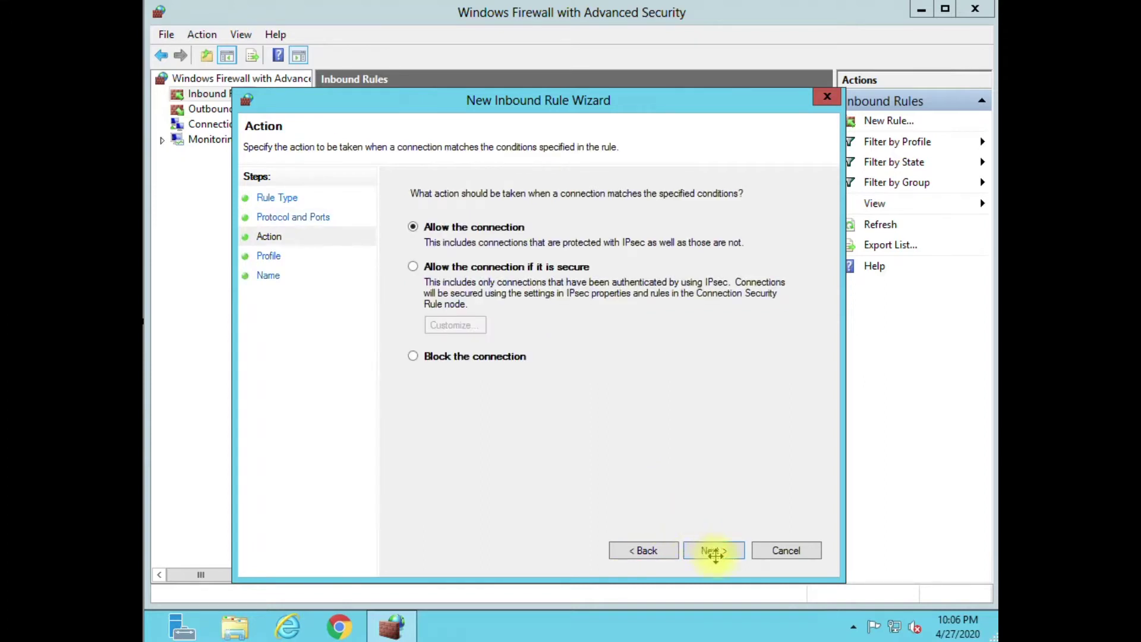
left_click(715, 550)
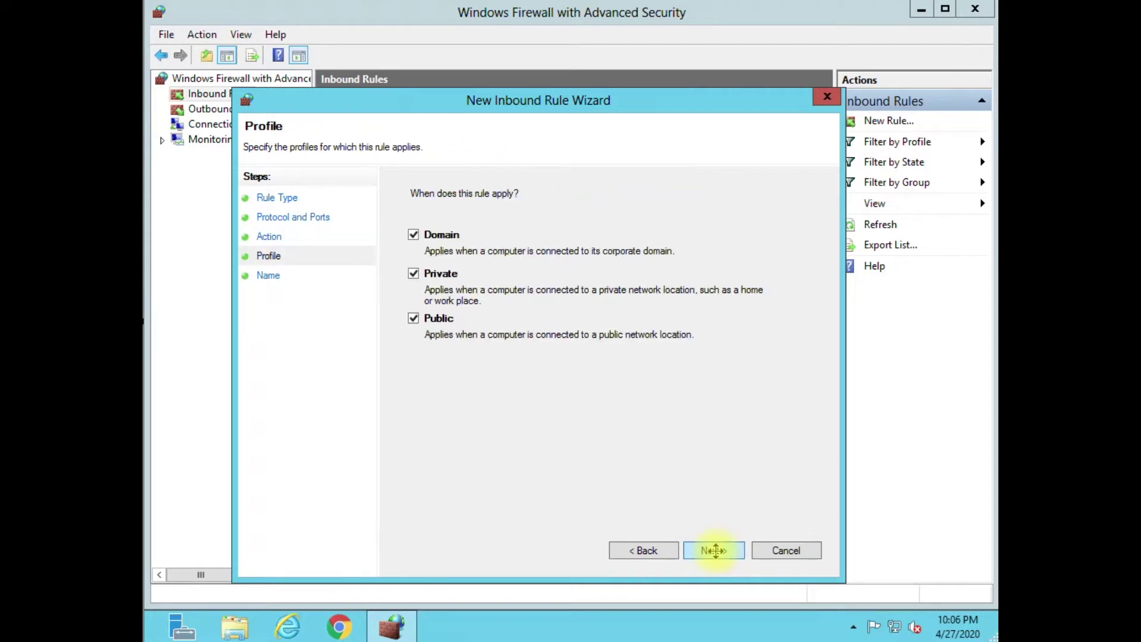
left_click(715, 550)
Name the rule RDPSecure, finish it, and close the firewall console.
type("RDPSE")
key("BackSpace")
type("ecure")
key("Return")
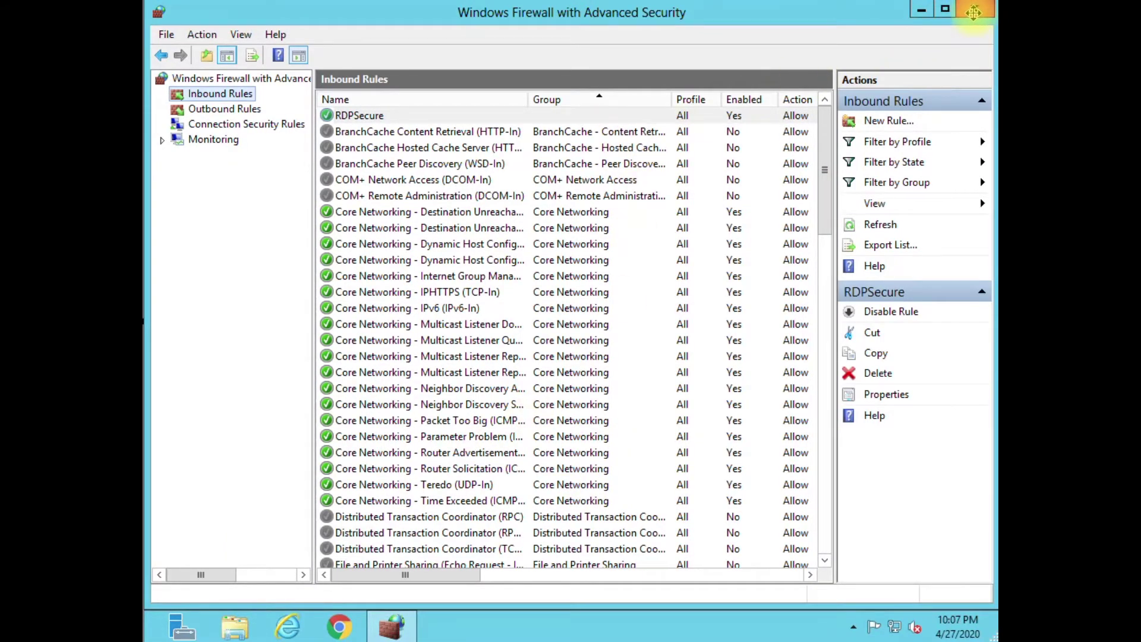
left_click(973, 13)
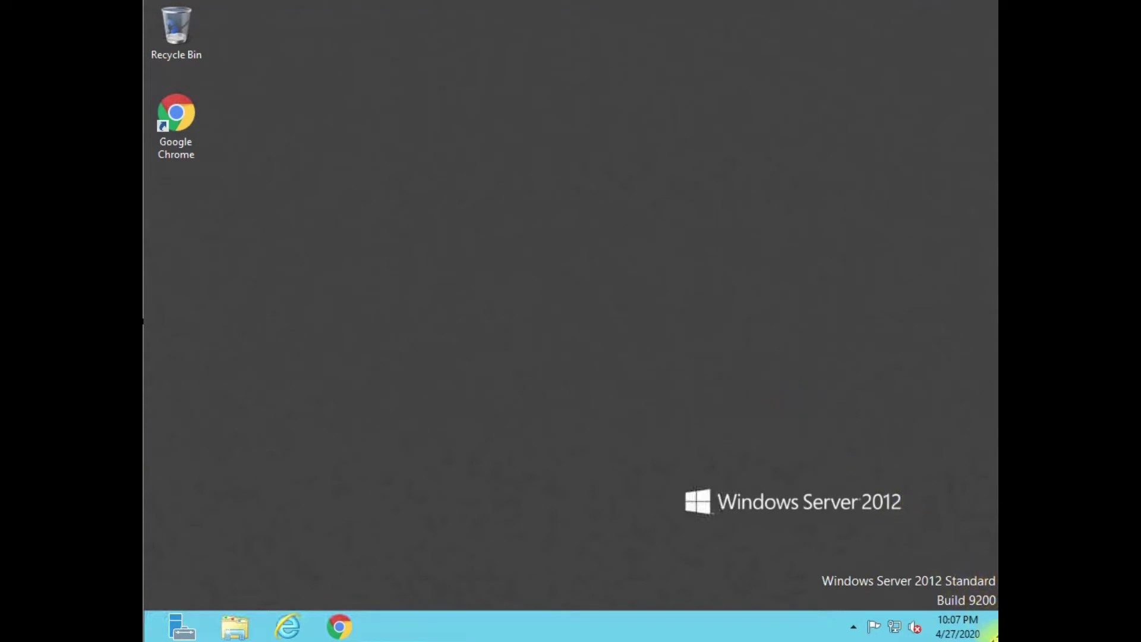
Restart the server from Settings > Power, confirm the shutdown reason, and sign back in.
mouse_move(992, 639)
left_click(962, 422)
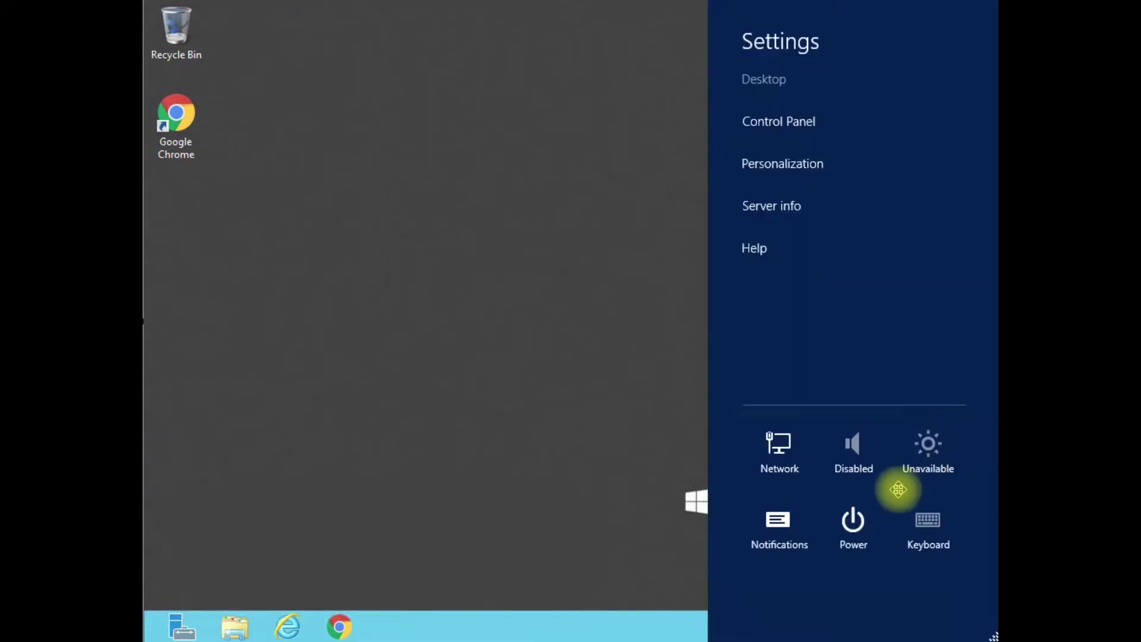
left_click(859, 523)
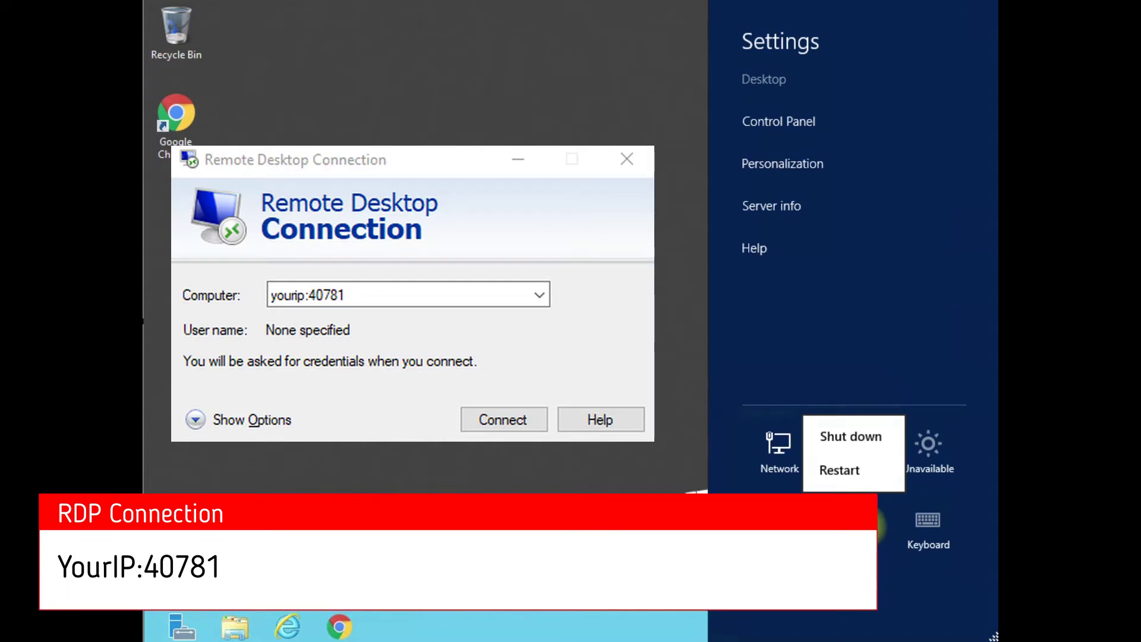
left_click(839, 470)
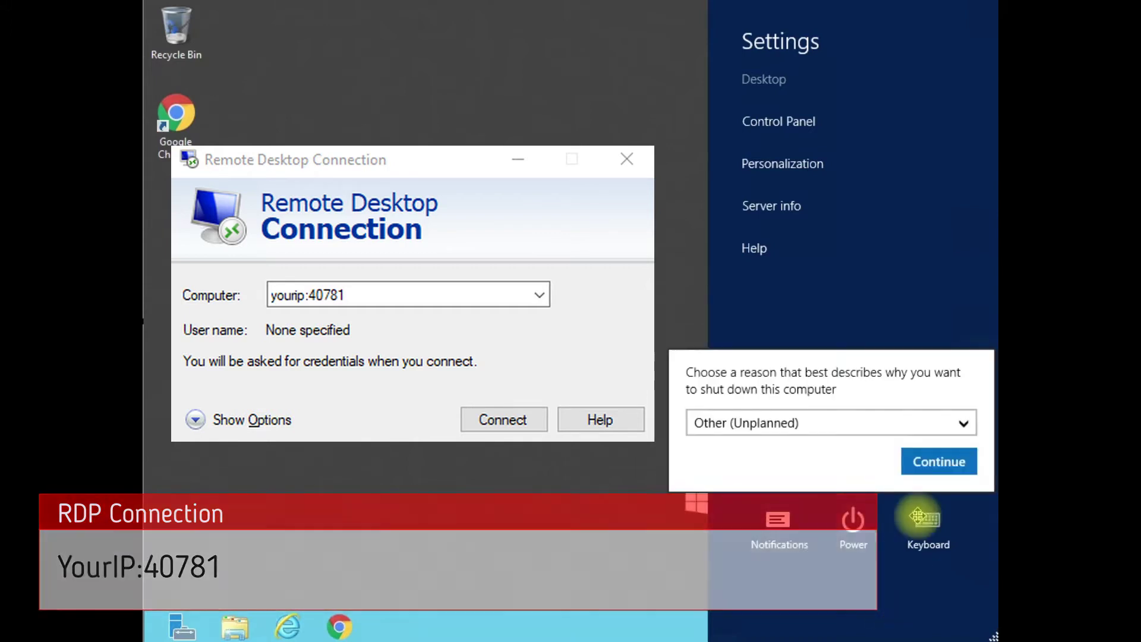
left_click(937, 461)
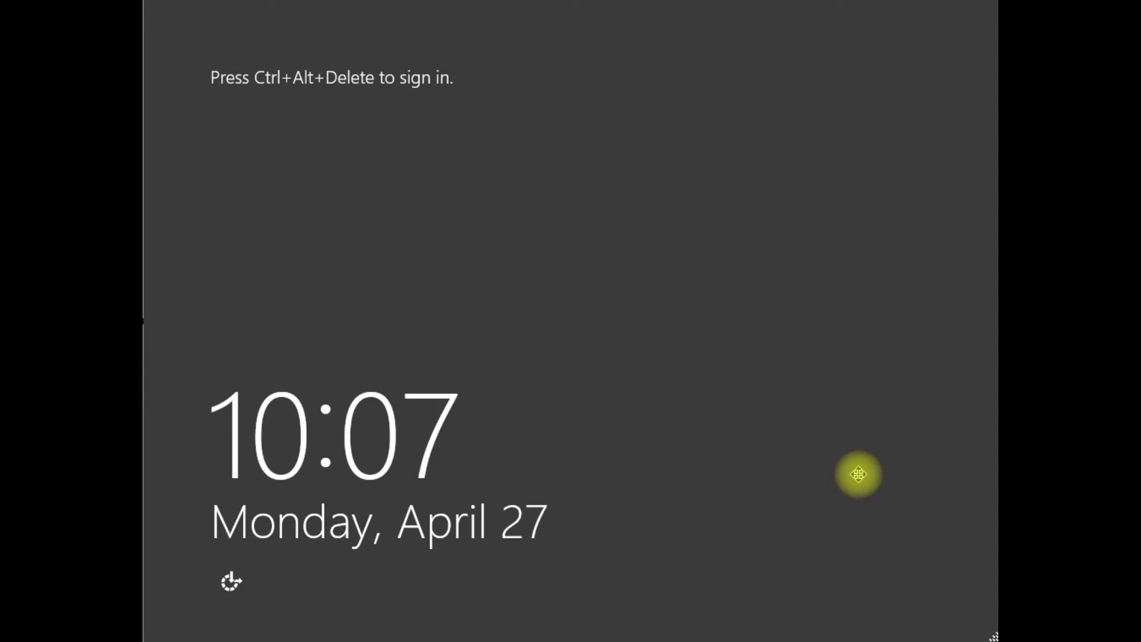
left_click(859, 474)
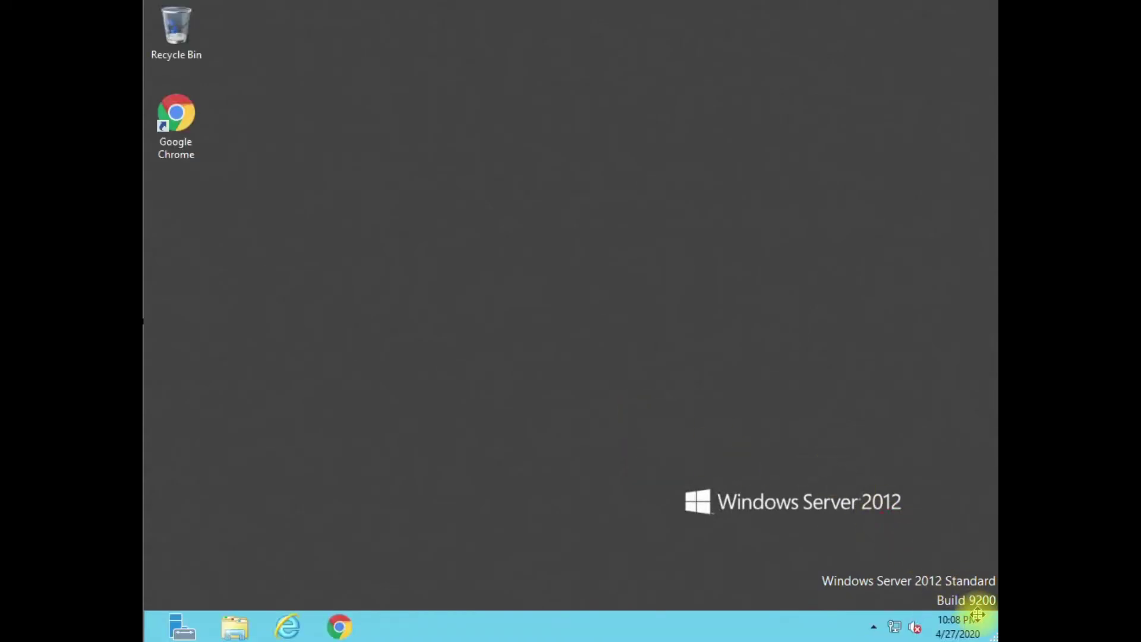
Launch Google Chrome from the taskbar to a New Tab page.
mouse_move(991, 601)
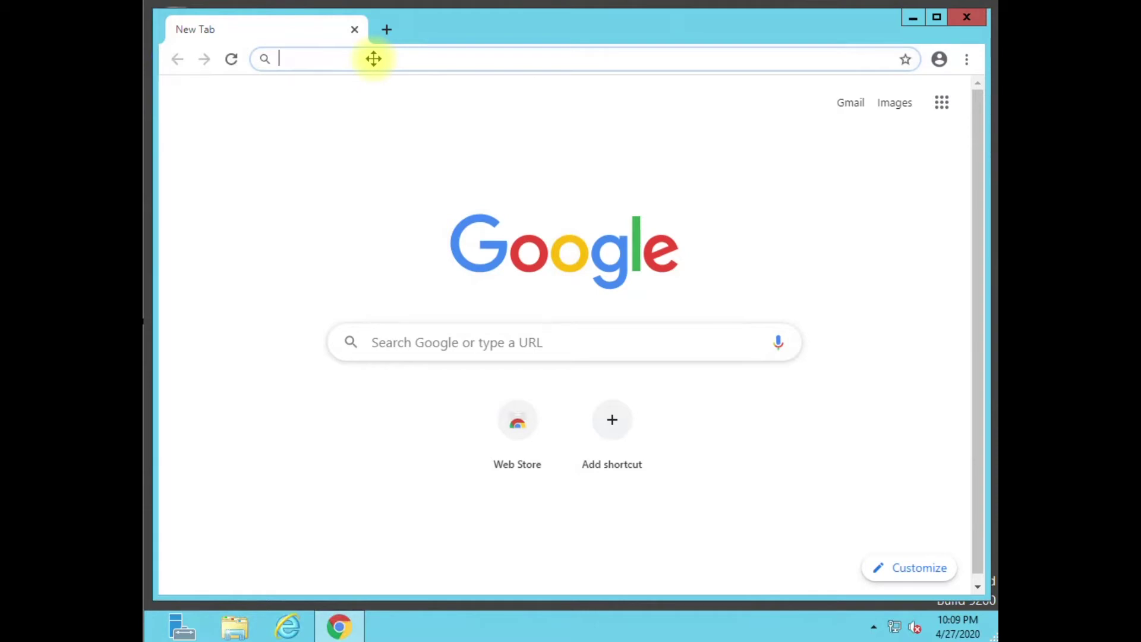
Search 'rdp guard', download the RdpGuard 6.8.9 installer and run it.
type("rdp guard")
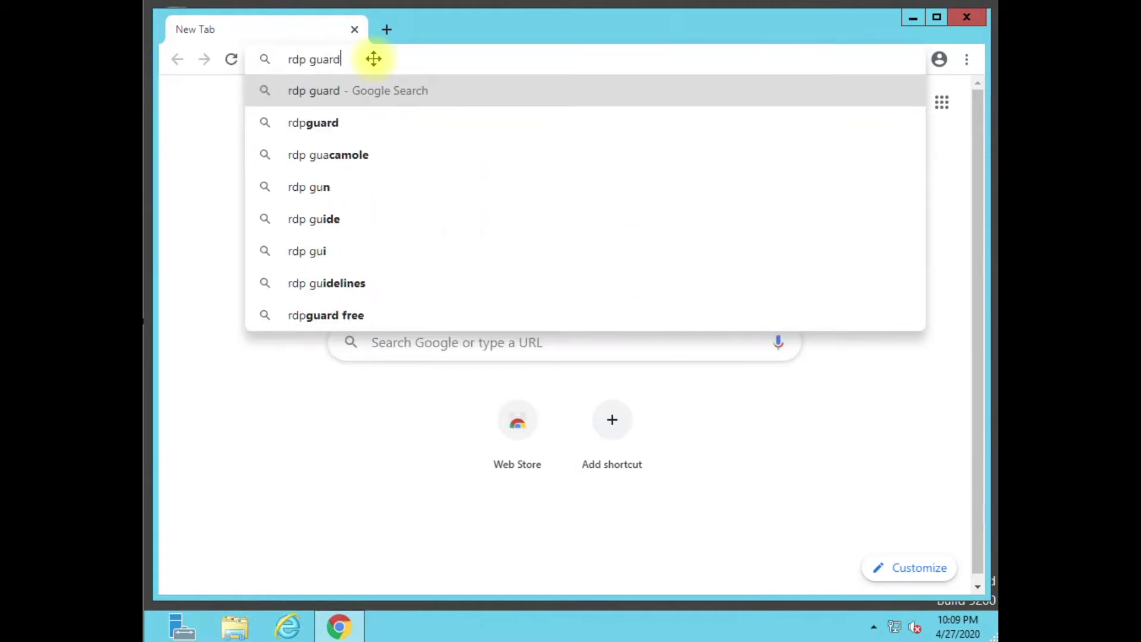
key("Return")
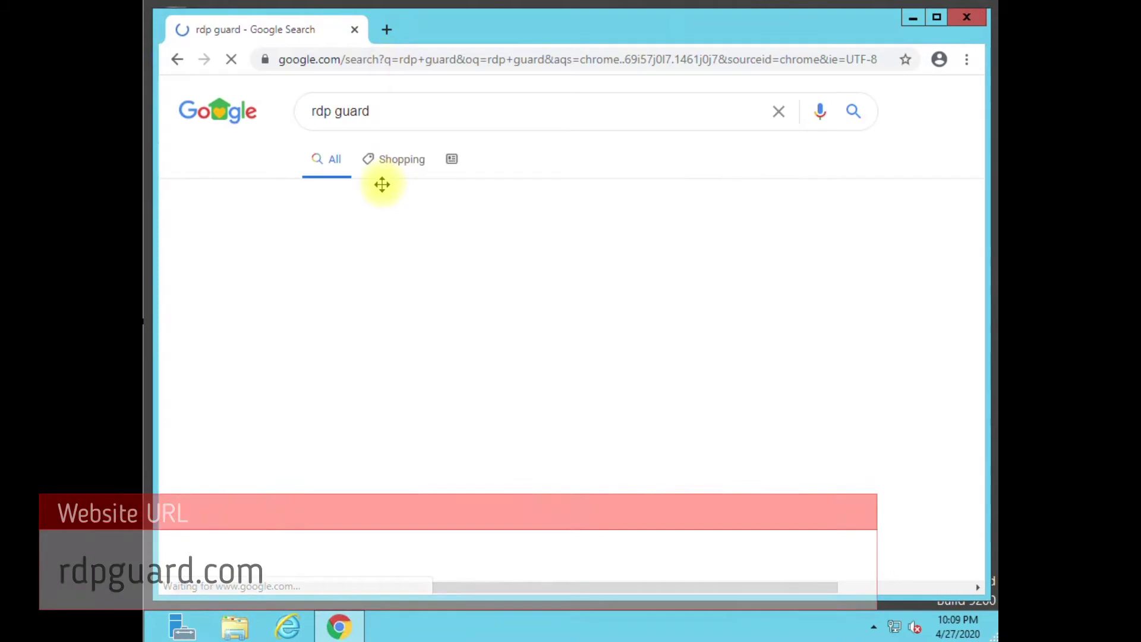
left_click(387, 360)
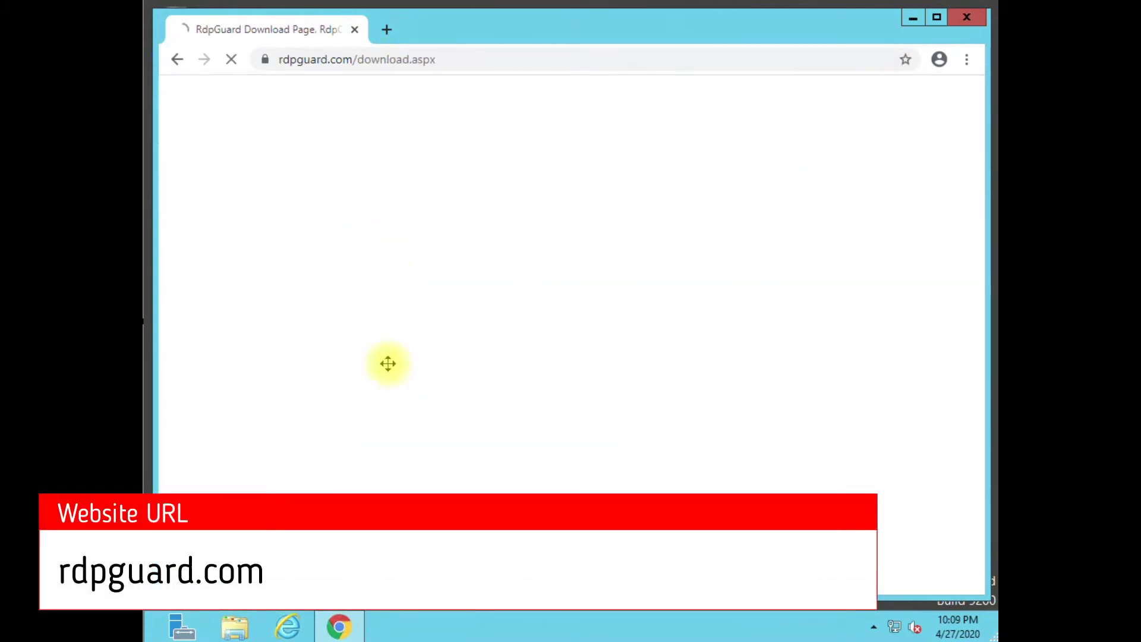
left_click(467, 334)
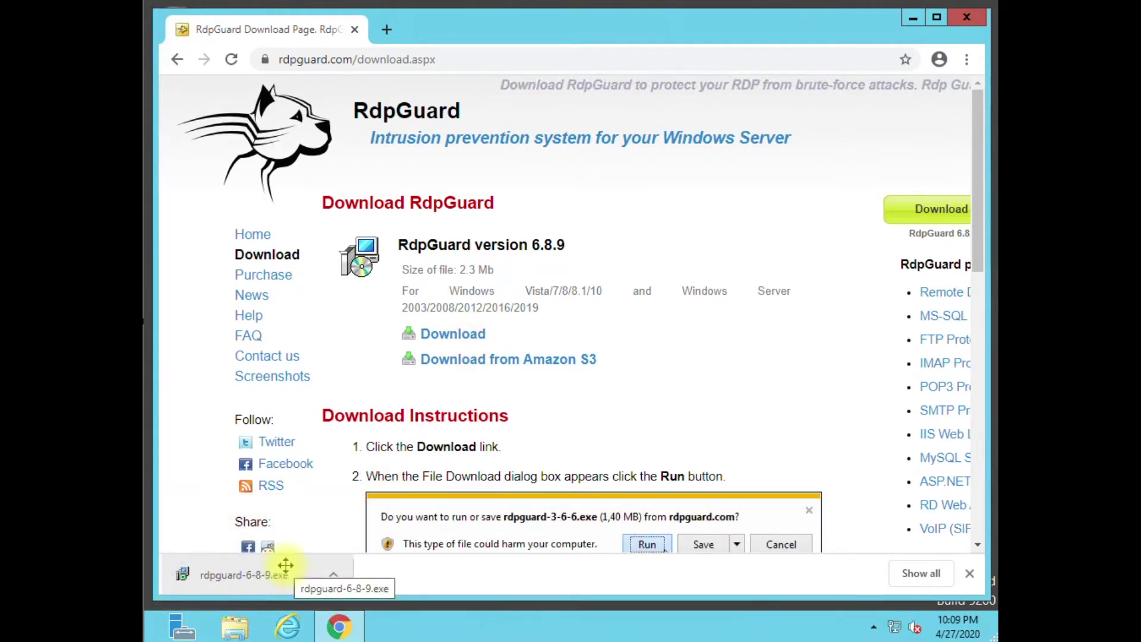
left_click(286, 565)
left_click(626, 326)
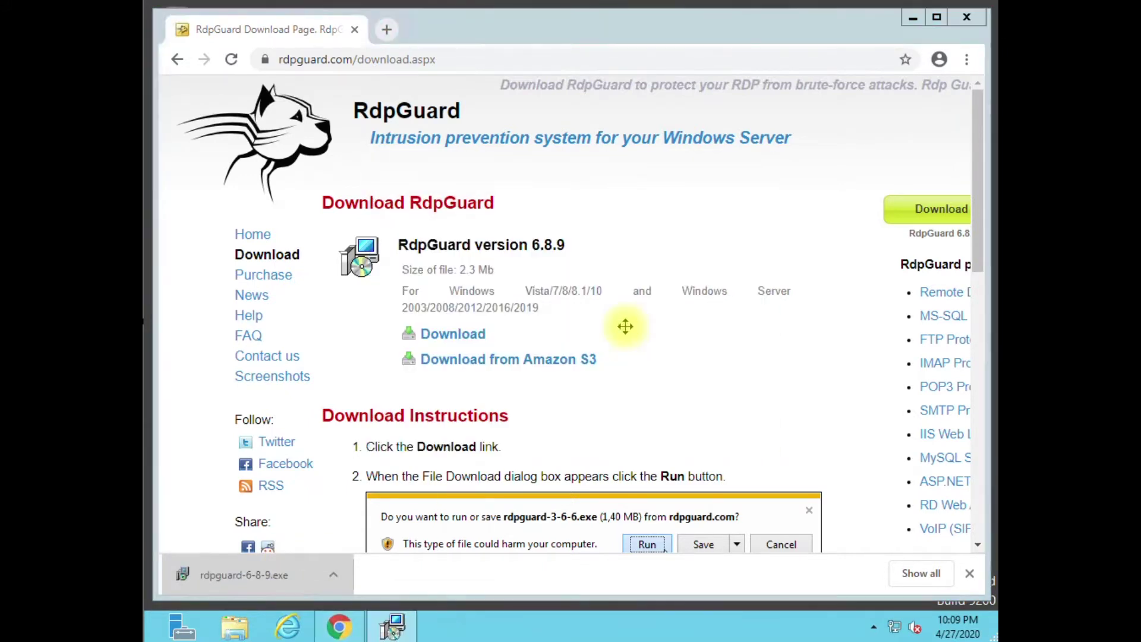
Review the RdpGuard Purchase page pricing, starting at $79.95 per licence.
left_click(270, 275)
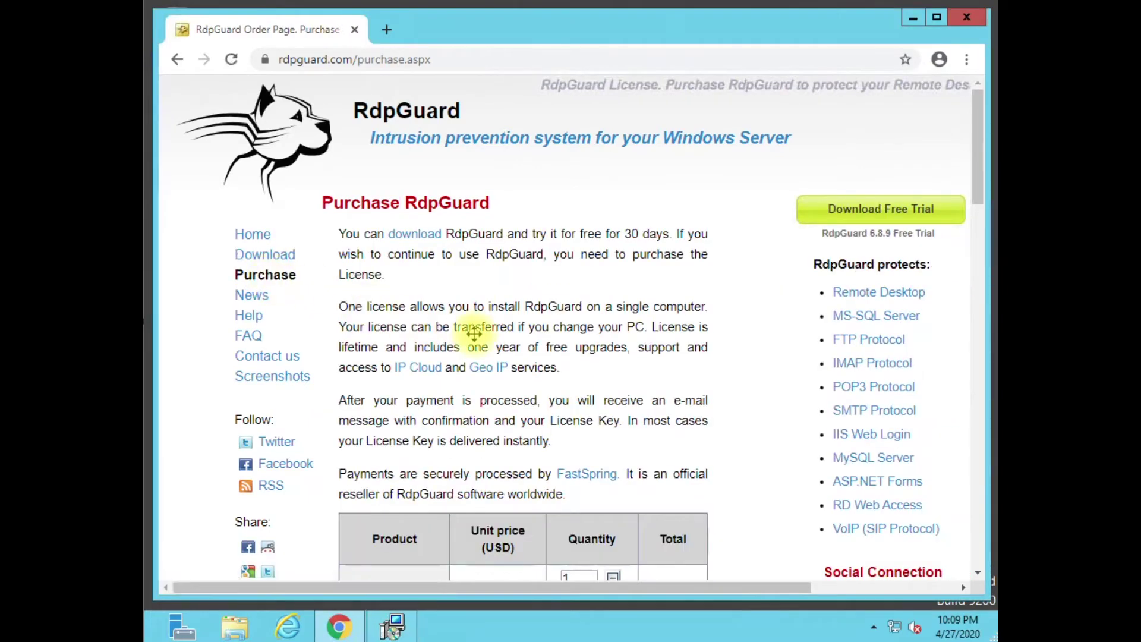
scroll(470, 327, "down", 10)
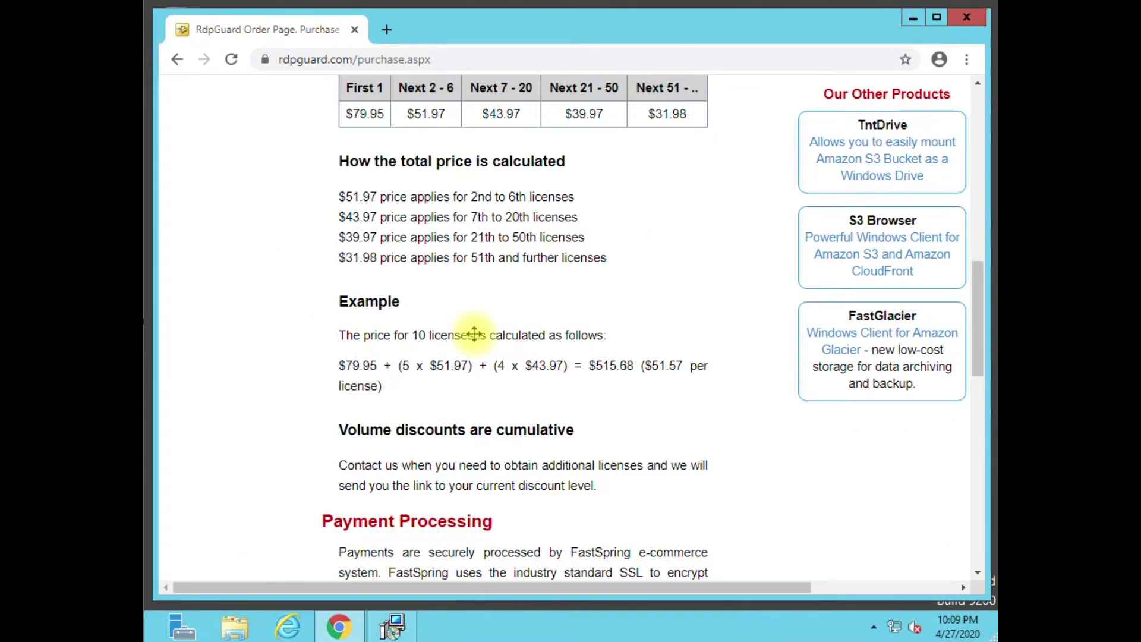
scroll(472, 331, "up", 10)
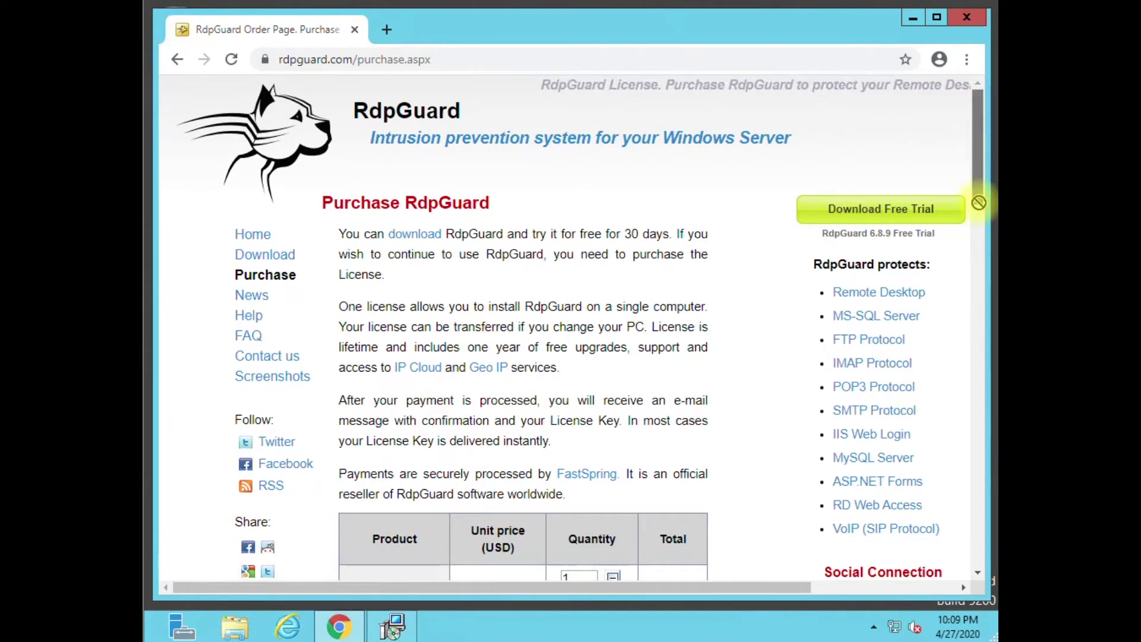
scroll(978, 209, "down", 1)
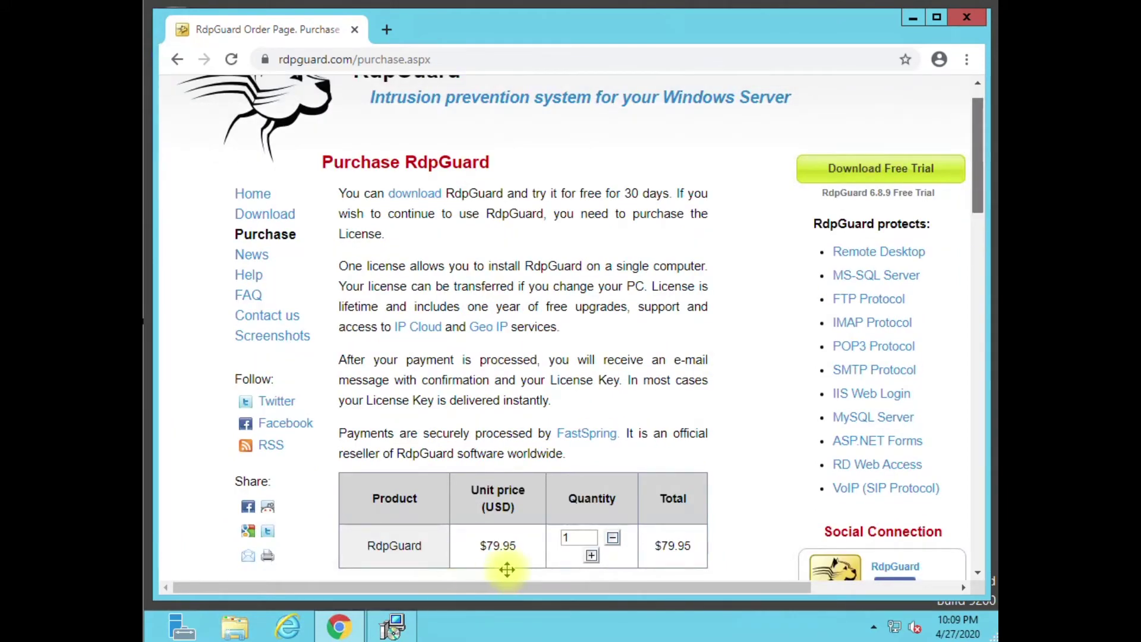
scroll(507, 565, "up", 1)
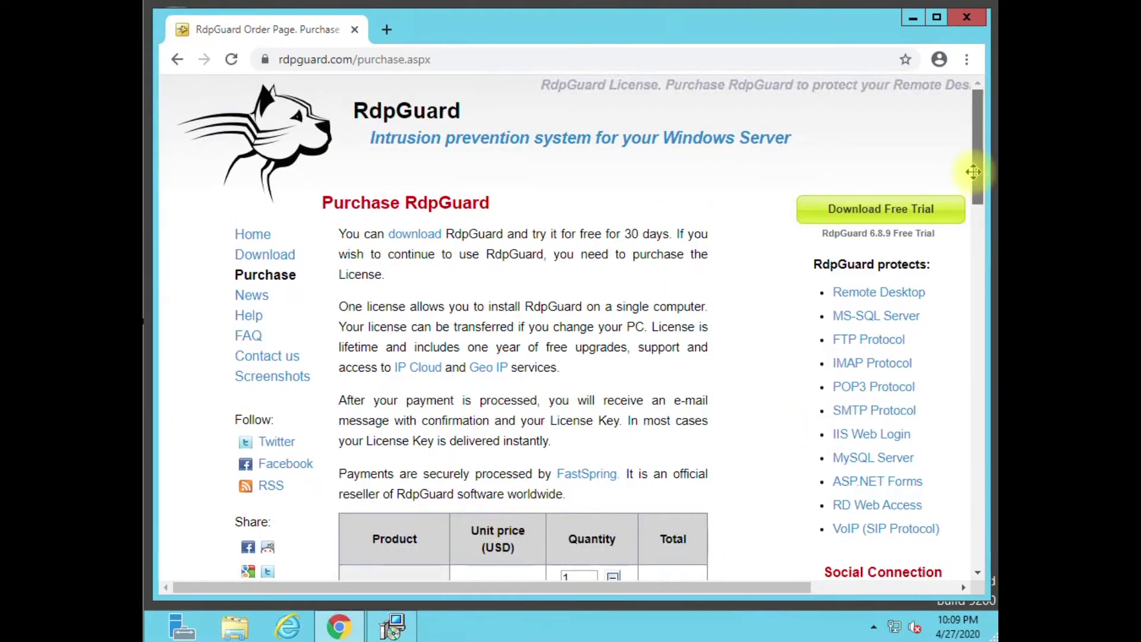
scroll(978, 178, "down", 1)
scroll(978, 179, "up", 1)
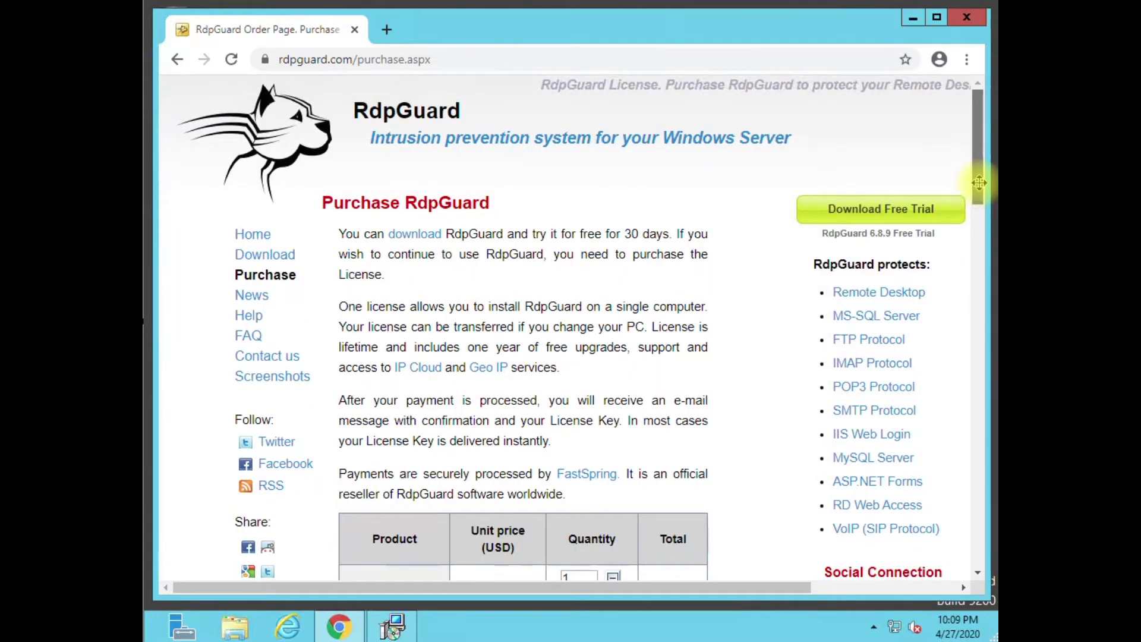
left_click(977, 572)
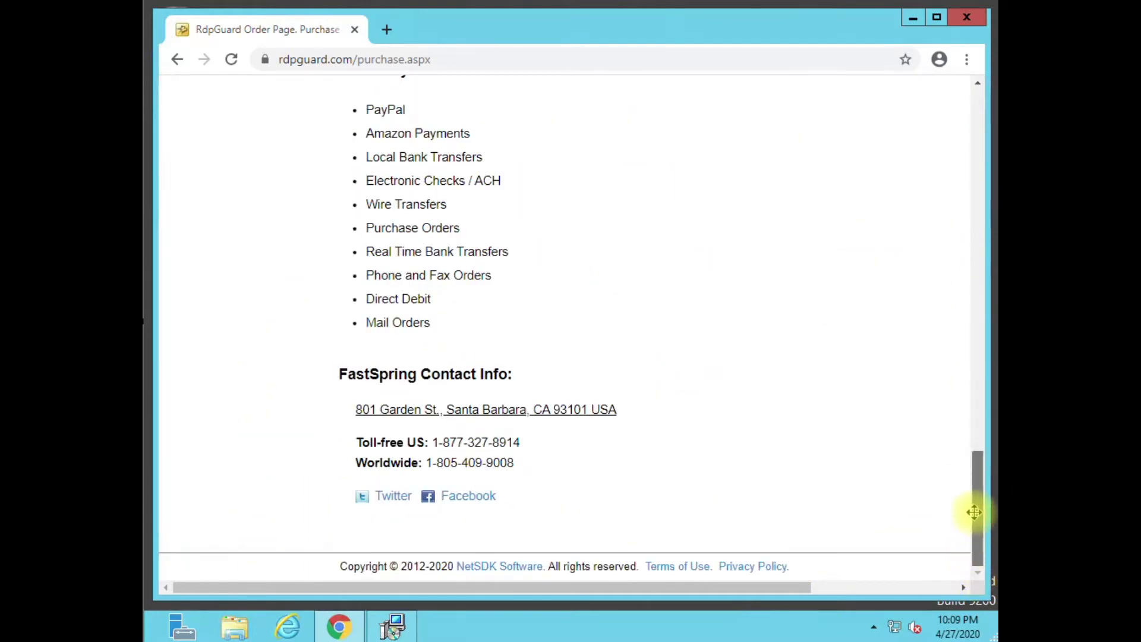
scroll(967, 416, "up", 2)
left_click(974, 298)
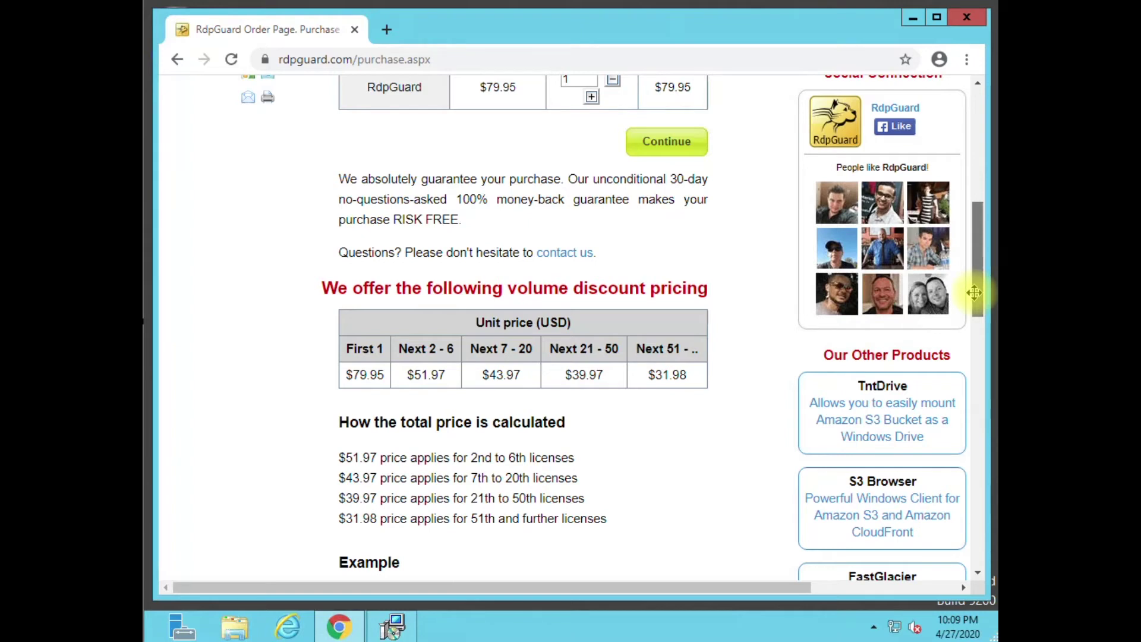
left_click(969, 131)
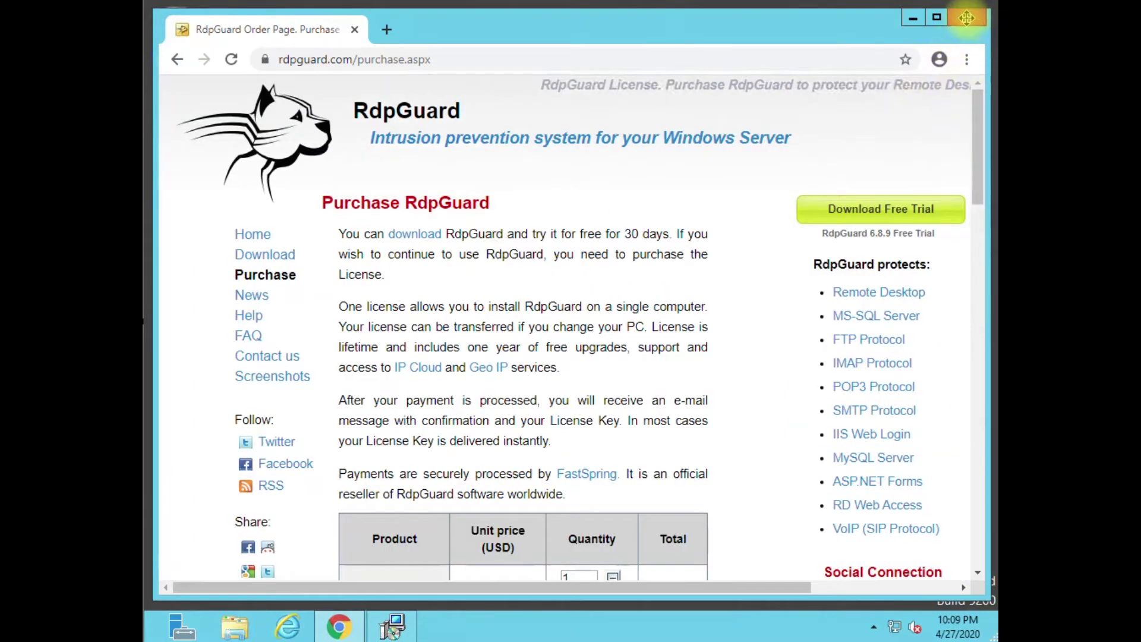
Accept the license, keep the default location, install RdpGuard 6.8.9 and launch it.
left_click(913, 17)
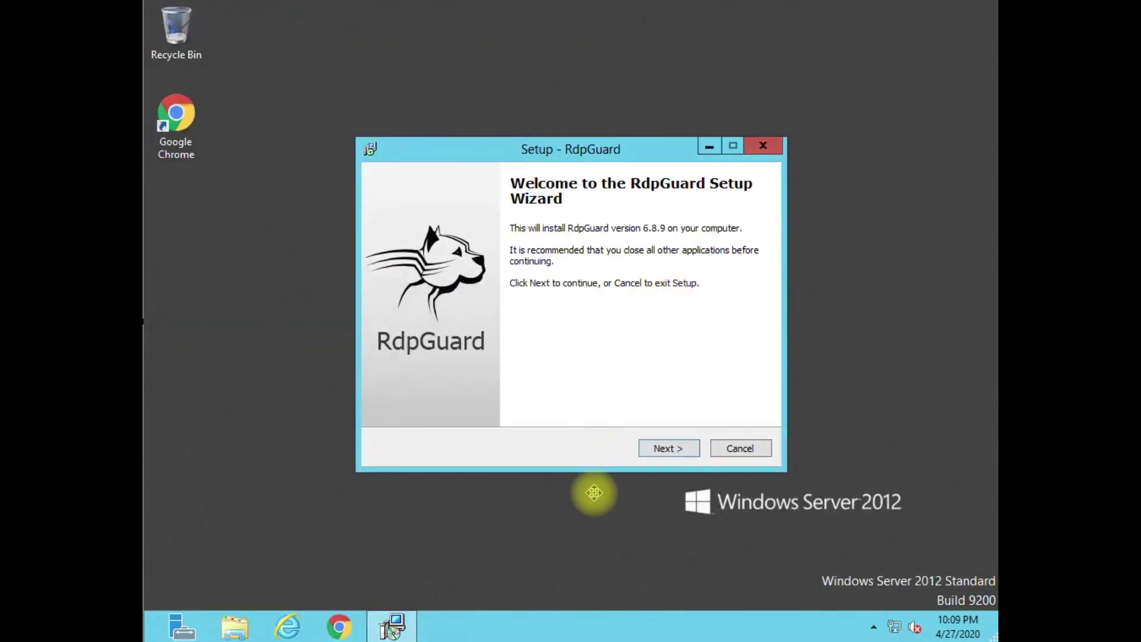
left_click(668, 448)
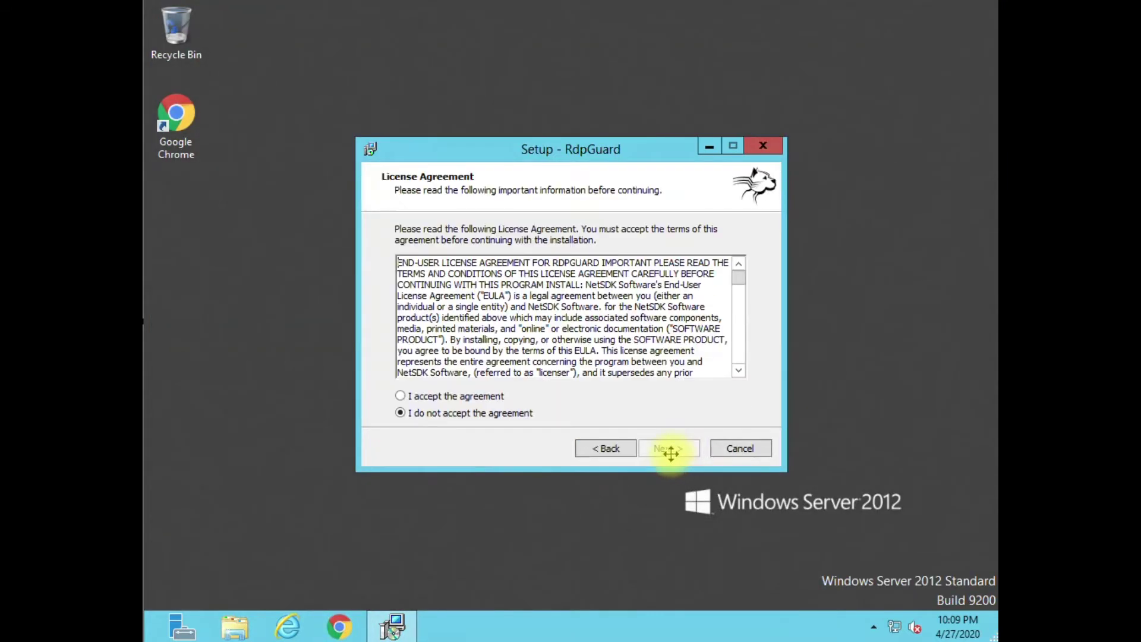
left_click(465, 395)
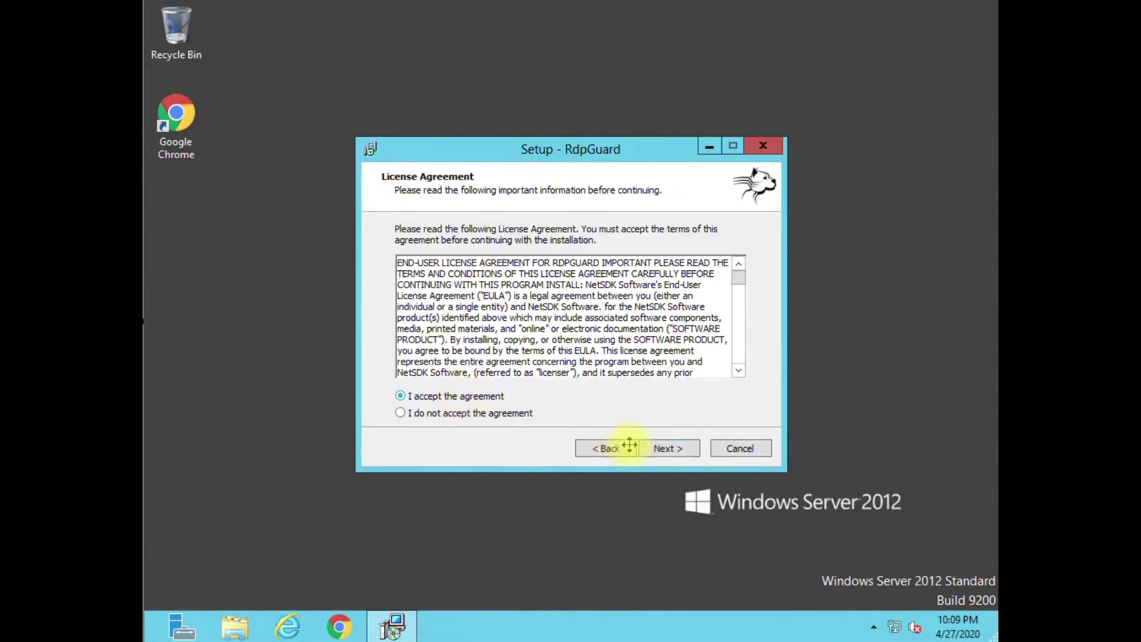
left_click(660, 448)
left_click(664, 448)
left_click(663, 448)
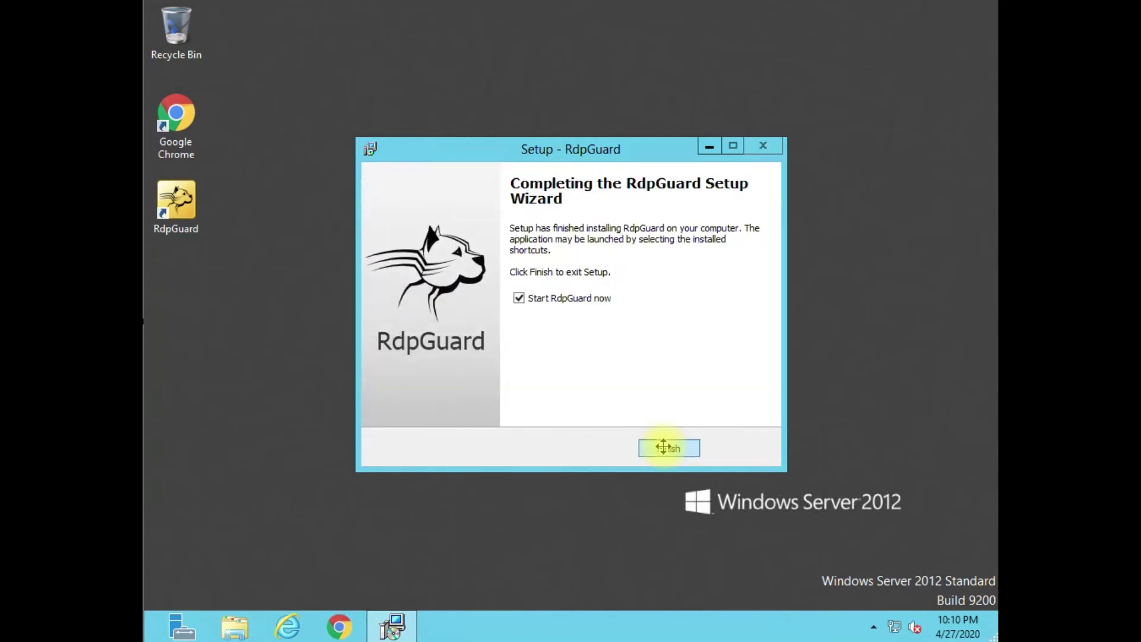
left_click(663, 446)
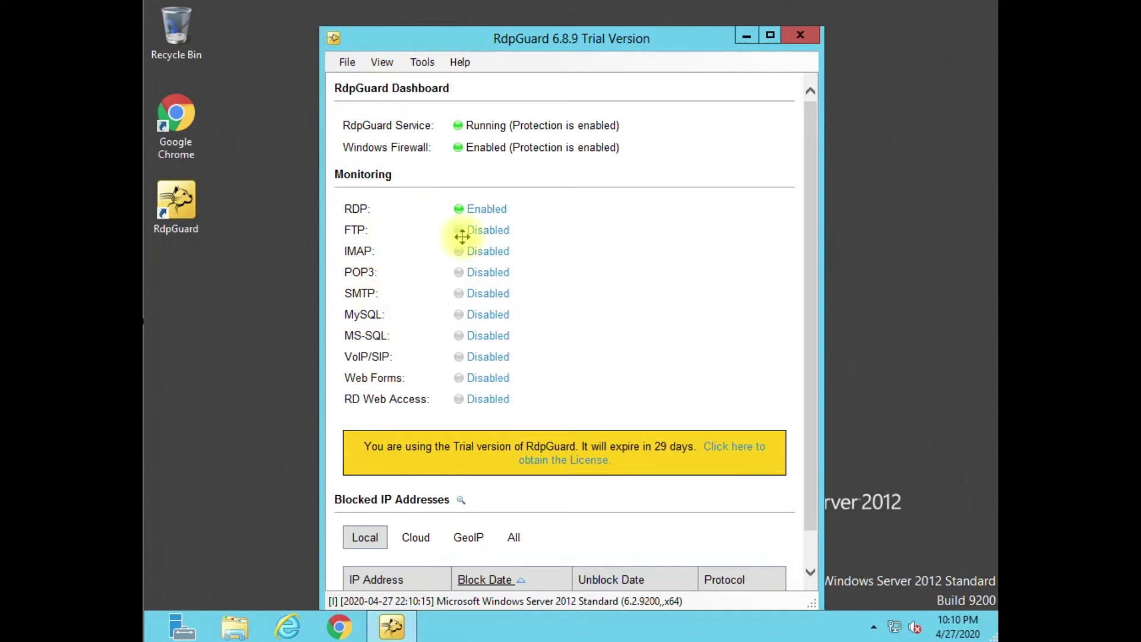
Move the RdpGuard window up, view the Cloud blocked-IP list, and open Tools.
left_click_drag(465, 38, 433, 9)
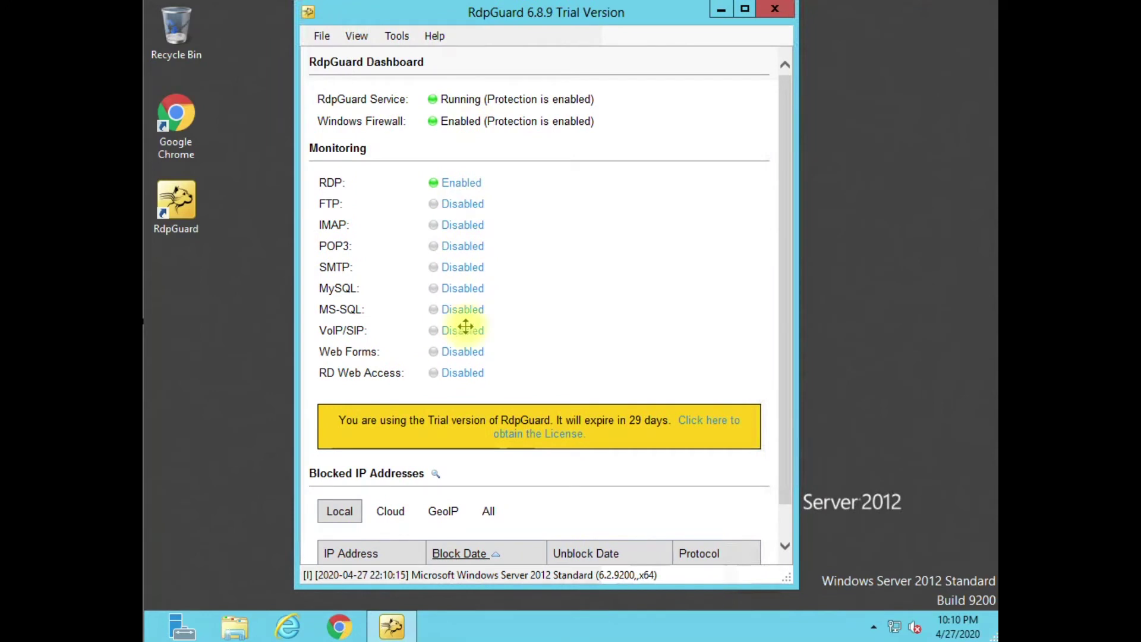
left_click_drag(787, 384, 446, 506)
left_click(391, 511)
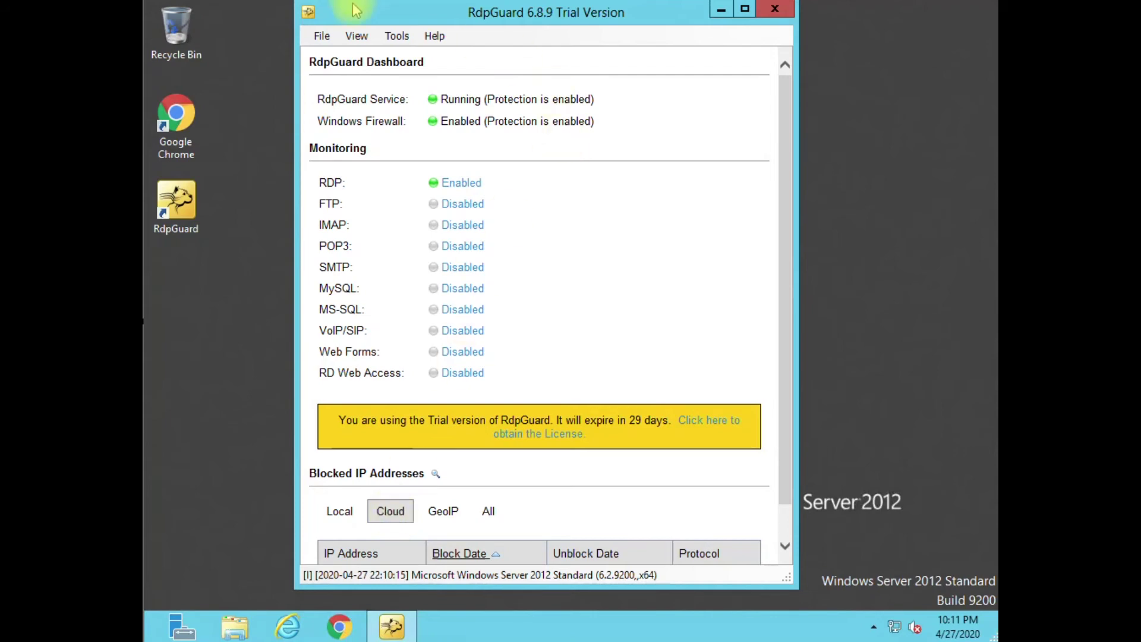
left_click(397, 37)
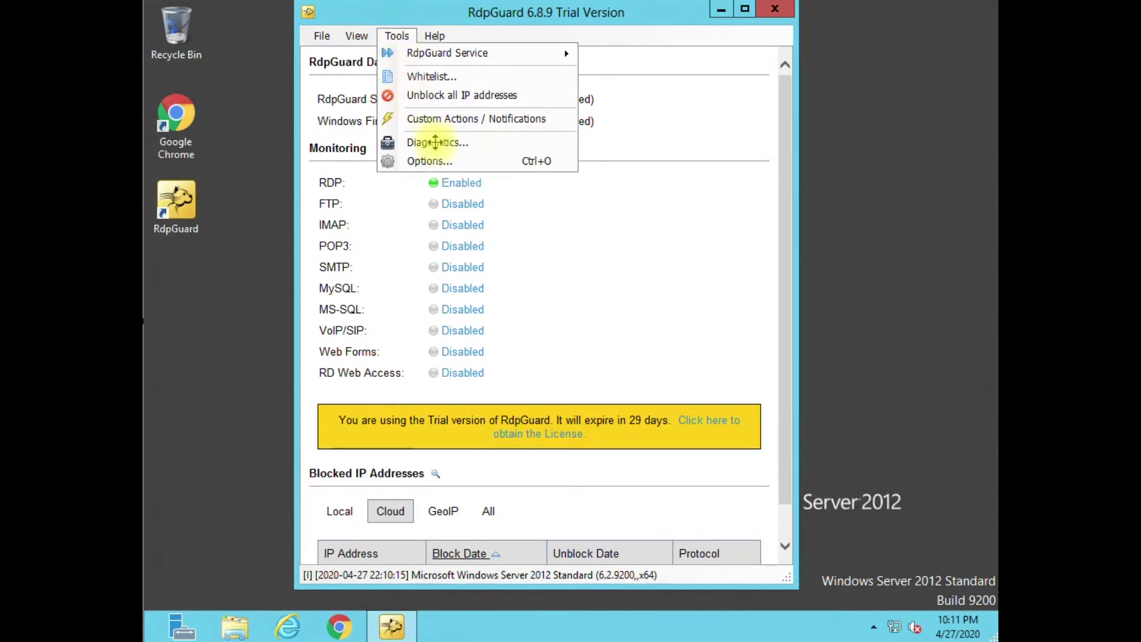
In RdpGuard Options, disable automatic update checks and set maximum failed logon attempts to 5.
left_click(469, 161)
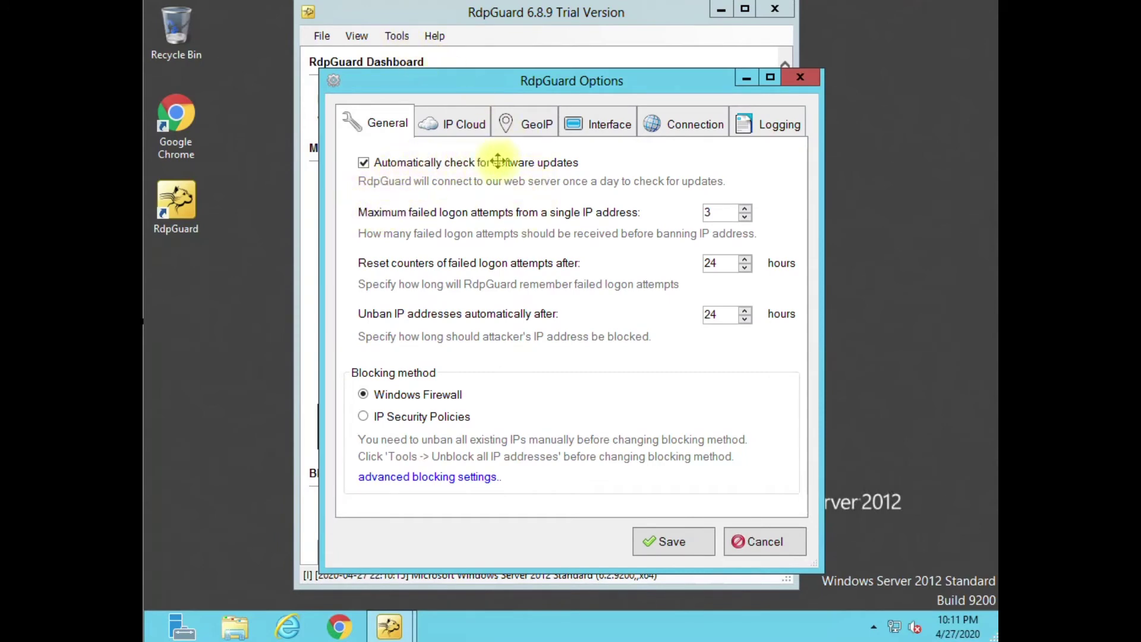
left_click(364, 163)
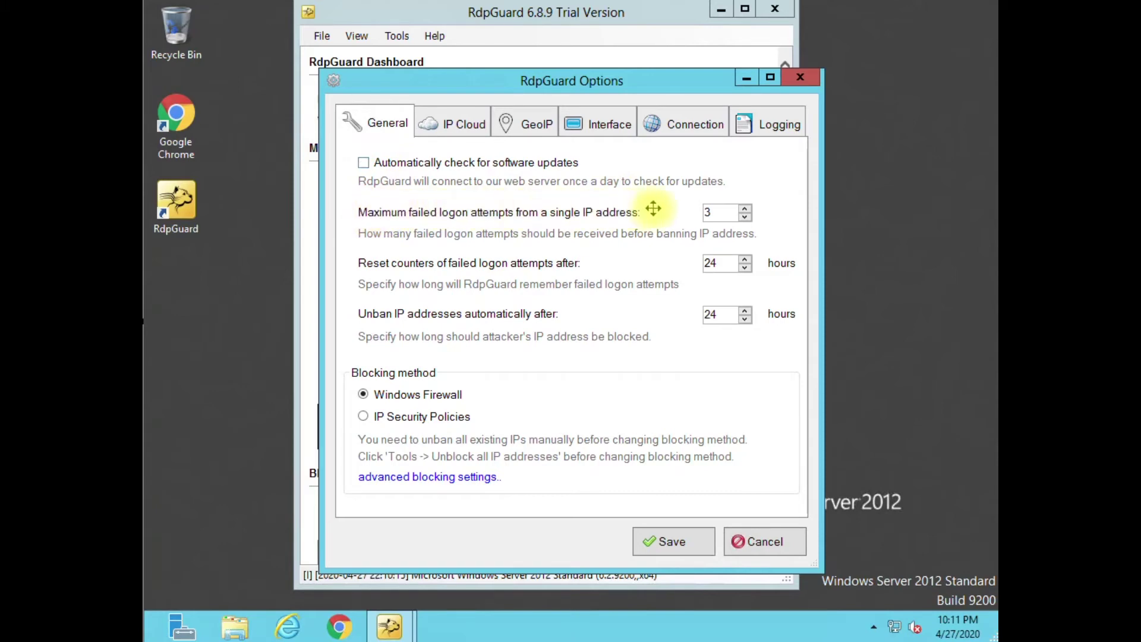
double_click(701, 213)
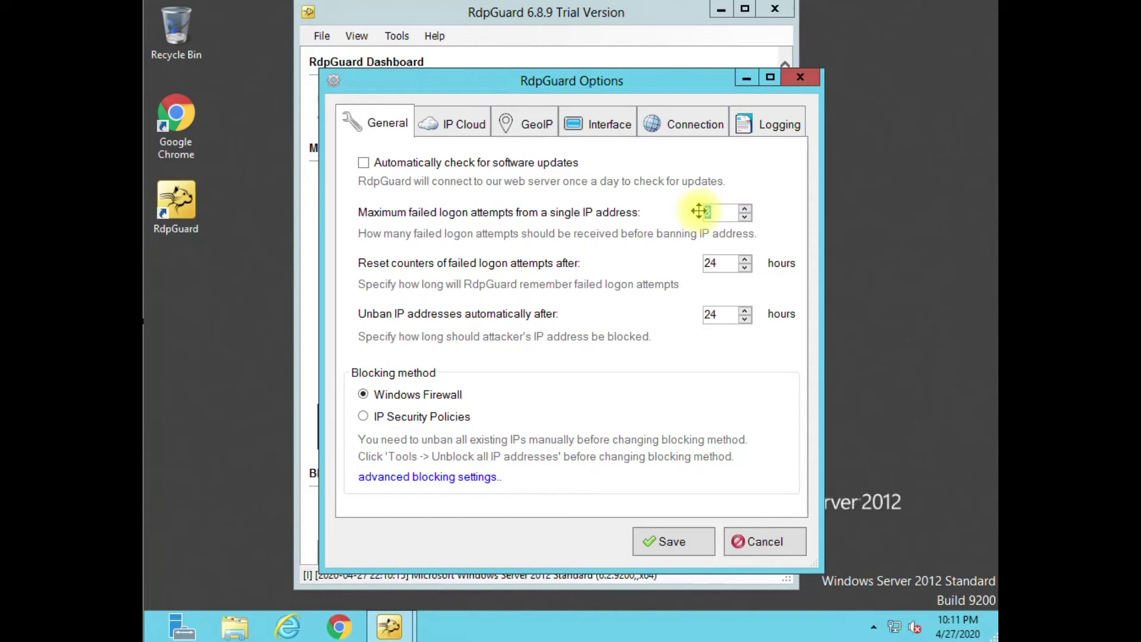
type("3")
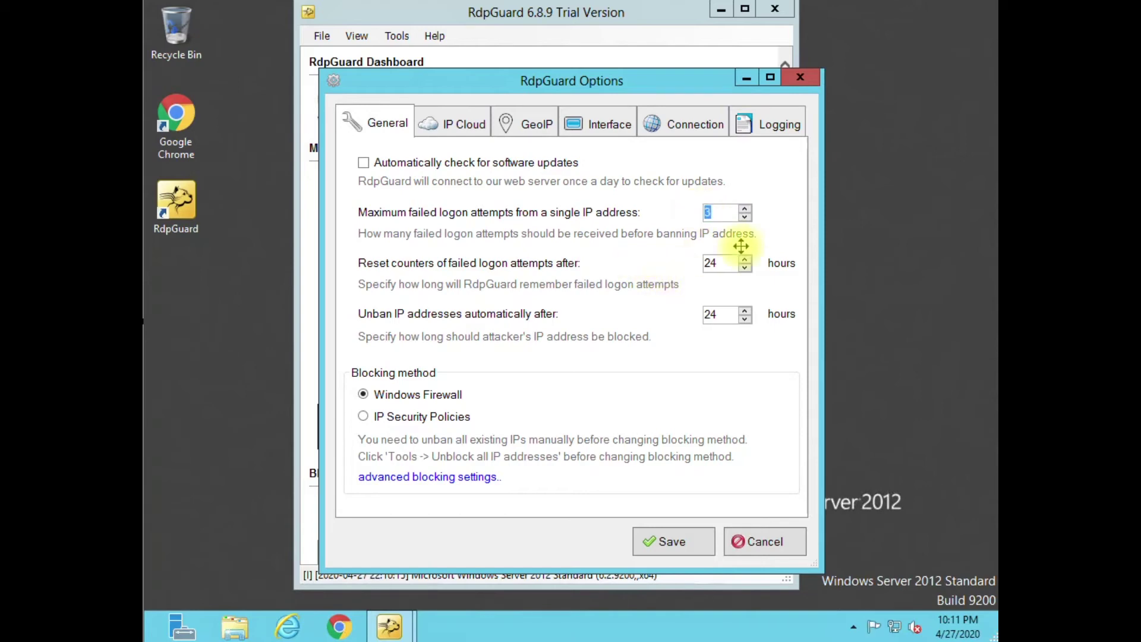
left_click(746, 208)
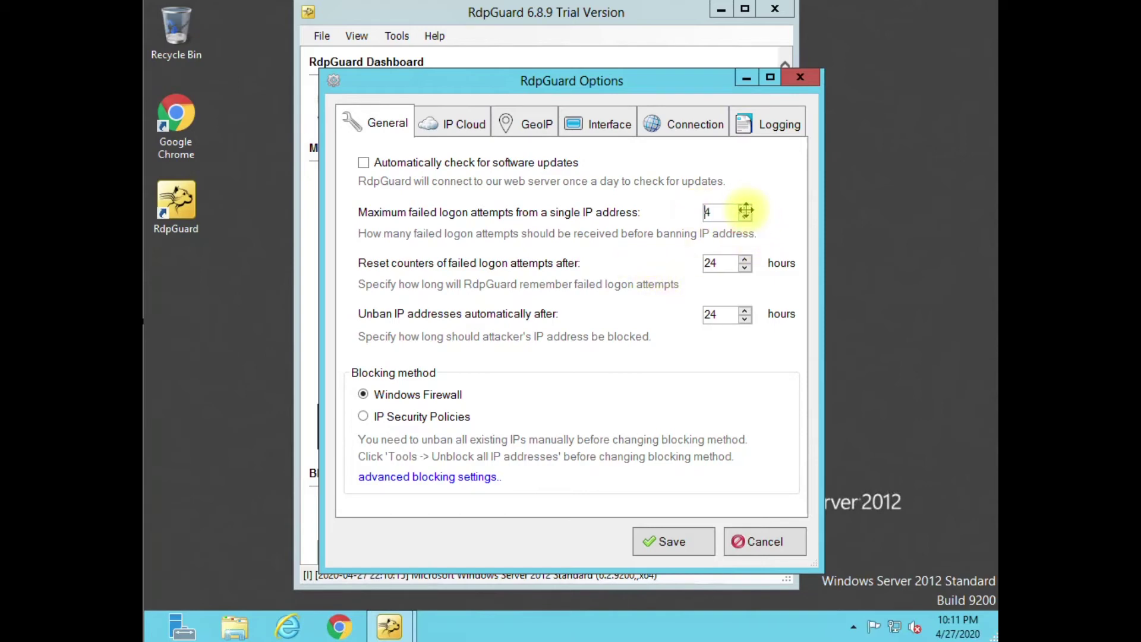
left_click(745, 208)
left_click(723, 263)
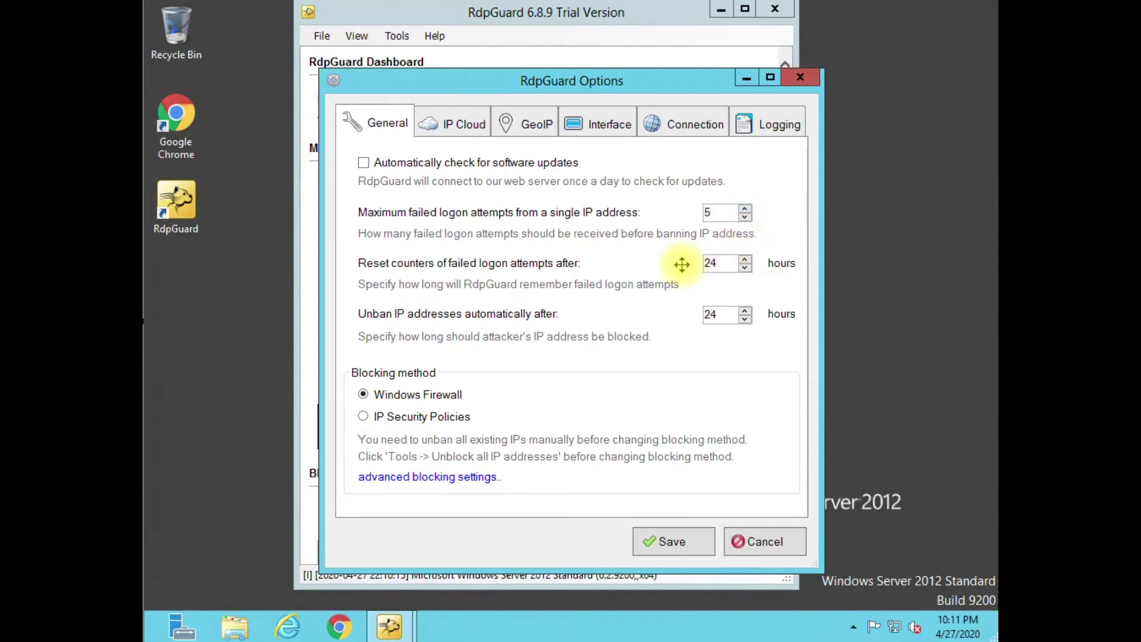
Change the counter reset and automatic unban periods from 24 to 48 hours each.
left_click_drag(718, 263, 711, 274)
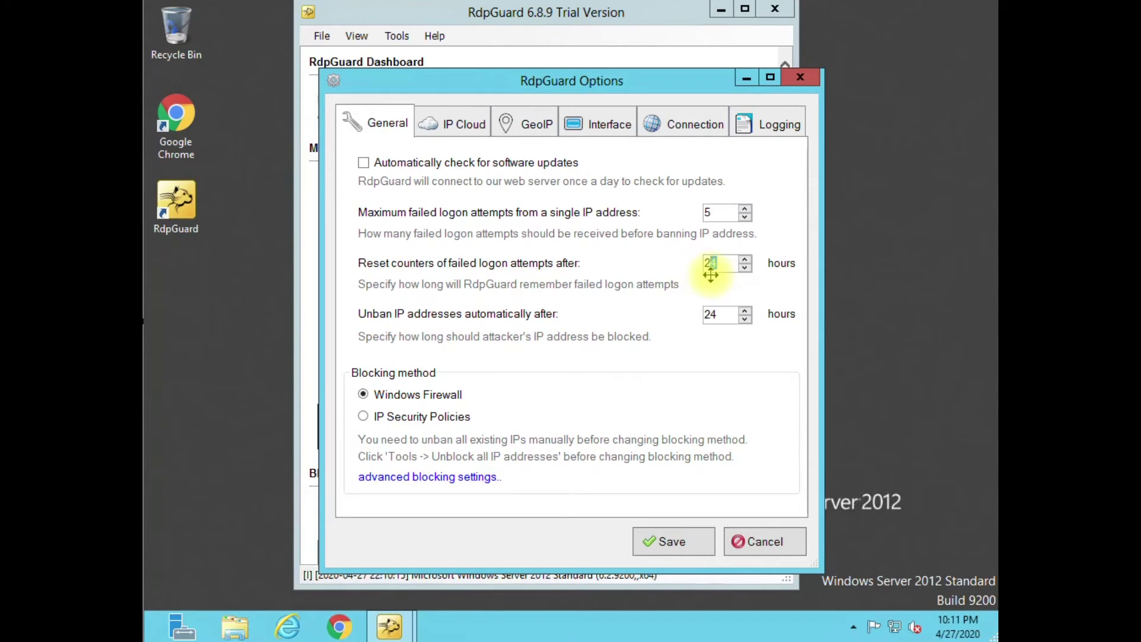
left_click(726, 261)
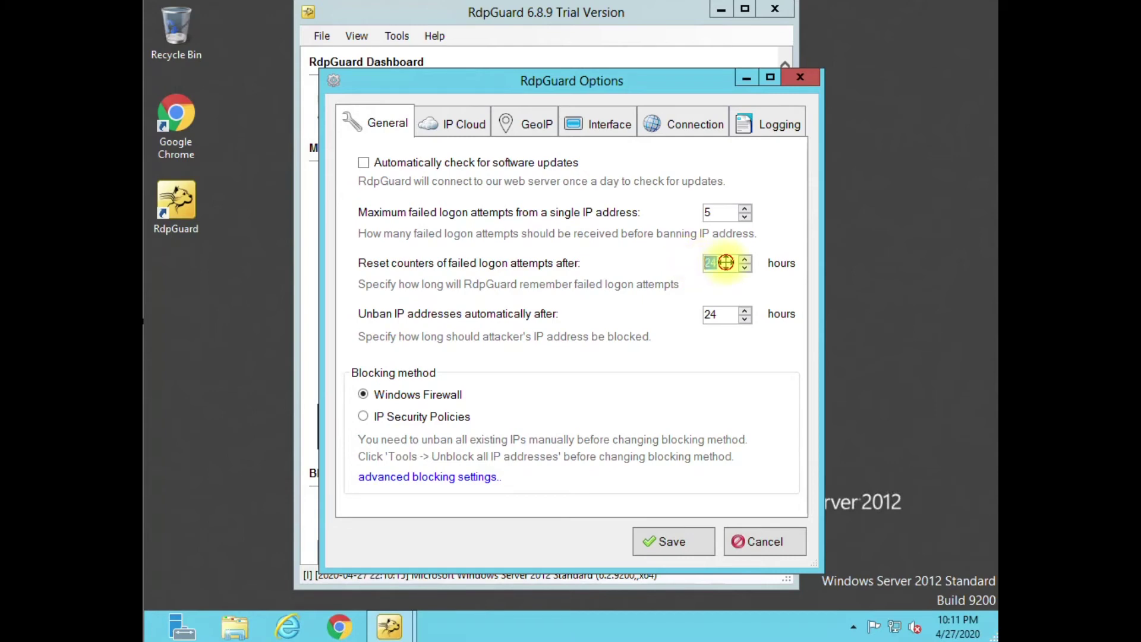
key("BackSpace")
key("BackSpace")
type("48")
left_click(725, 314)
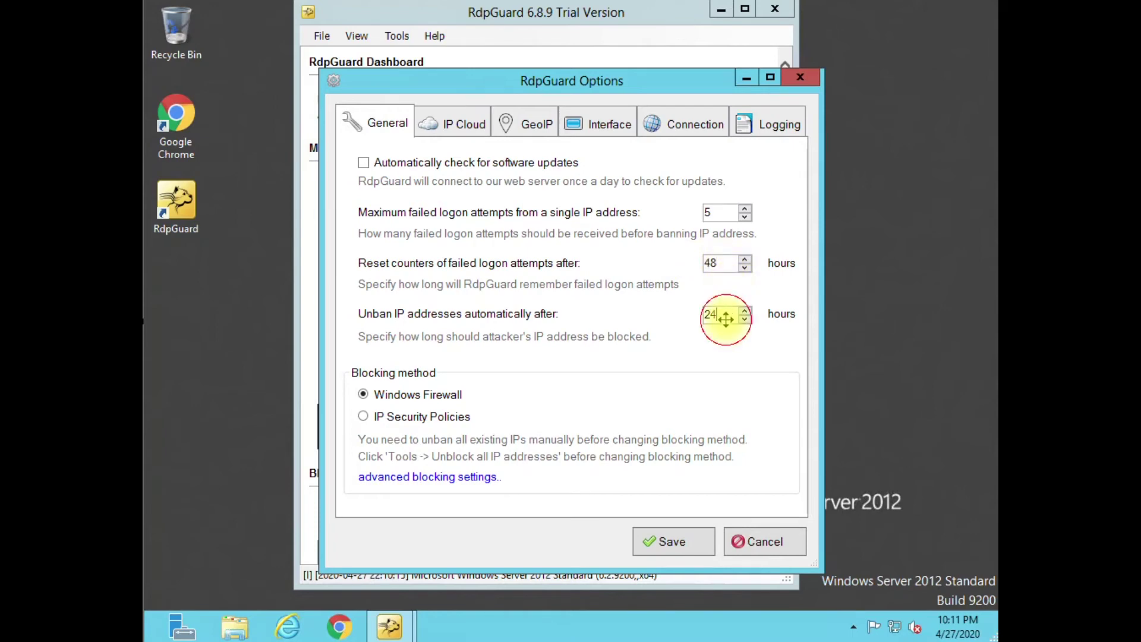
key("BackSpace")
key("BackSpace")
type("48")
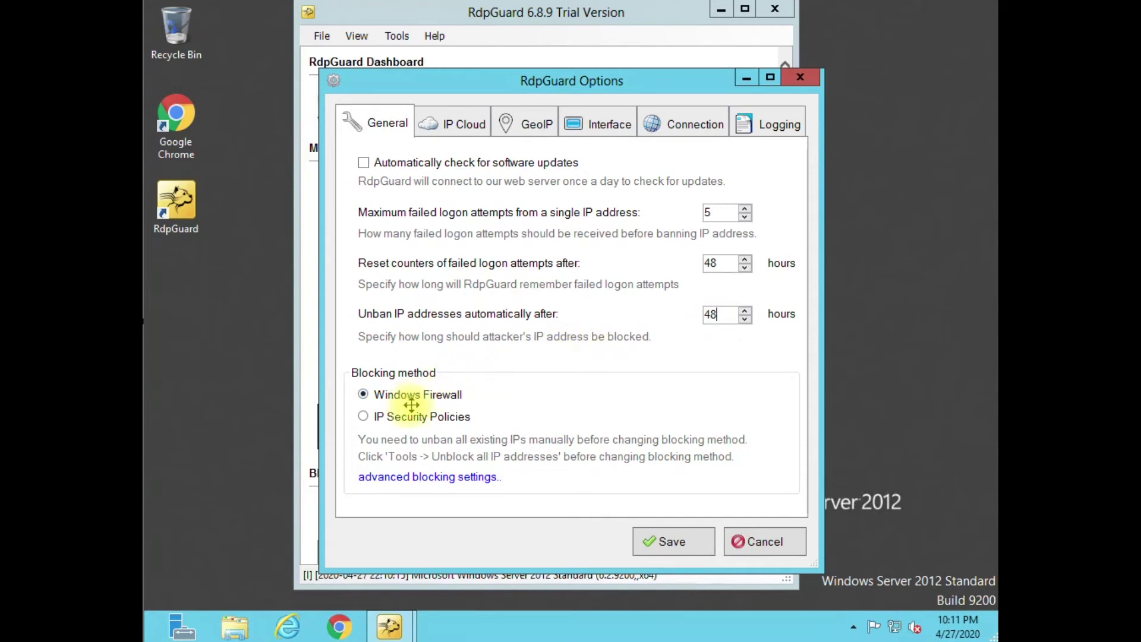
left_click(467, 131)
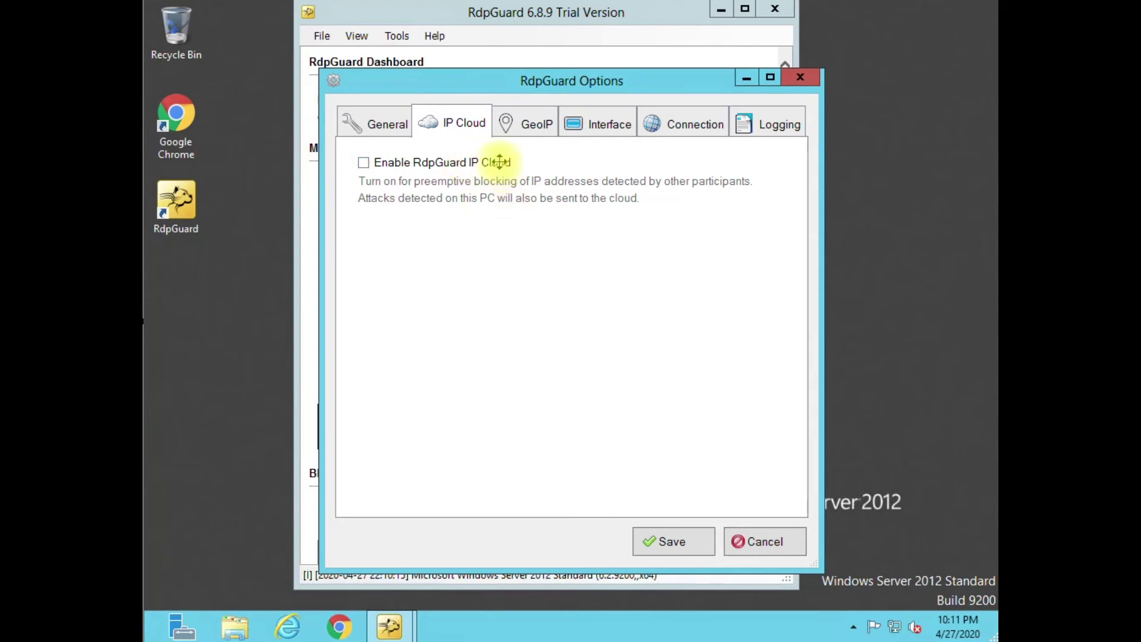
Turn on Geo-IP blocking on the GeoIP tab.
left_click(516, 126)
left_click(622, 132)
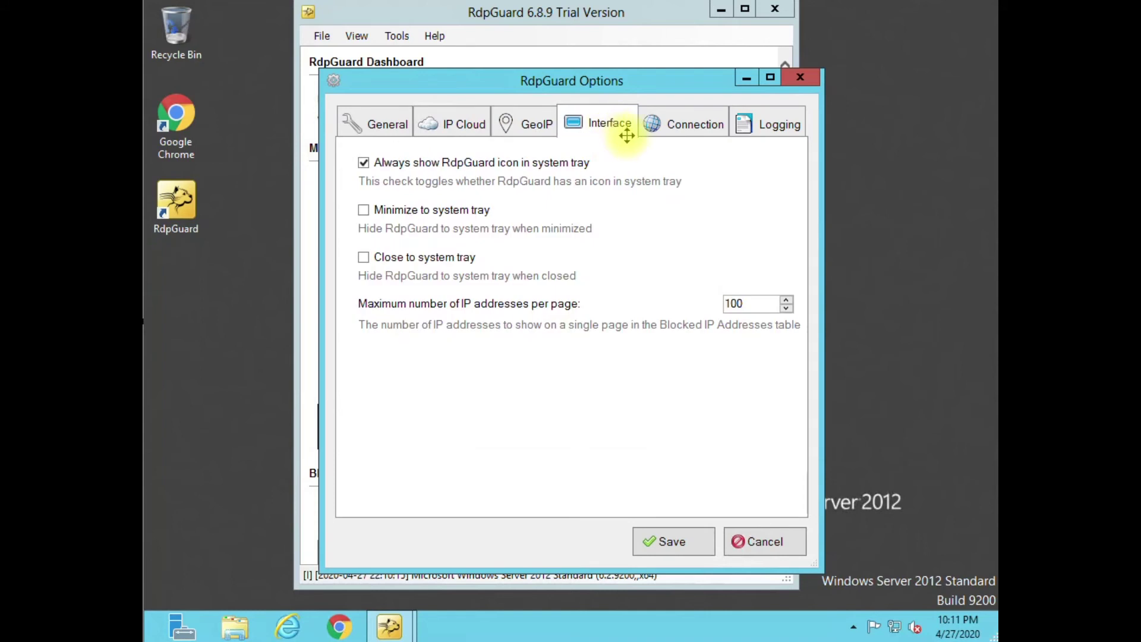
left_click(536, 123)
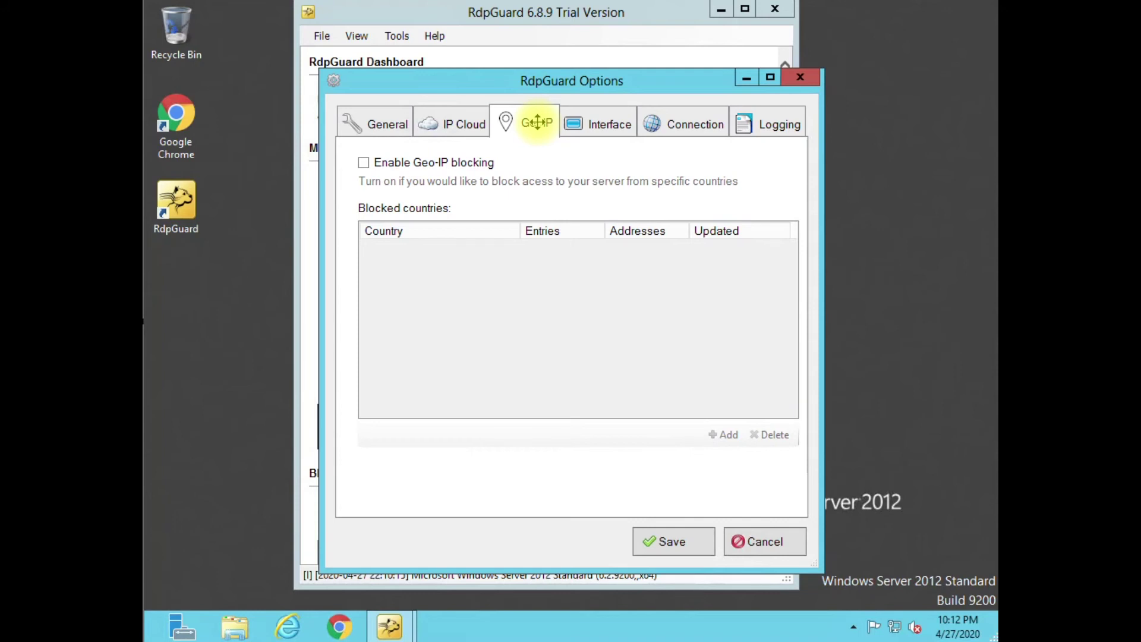
left_click(454, 161)
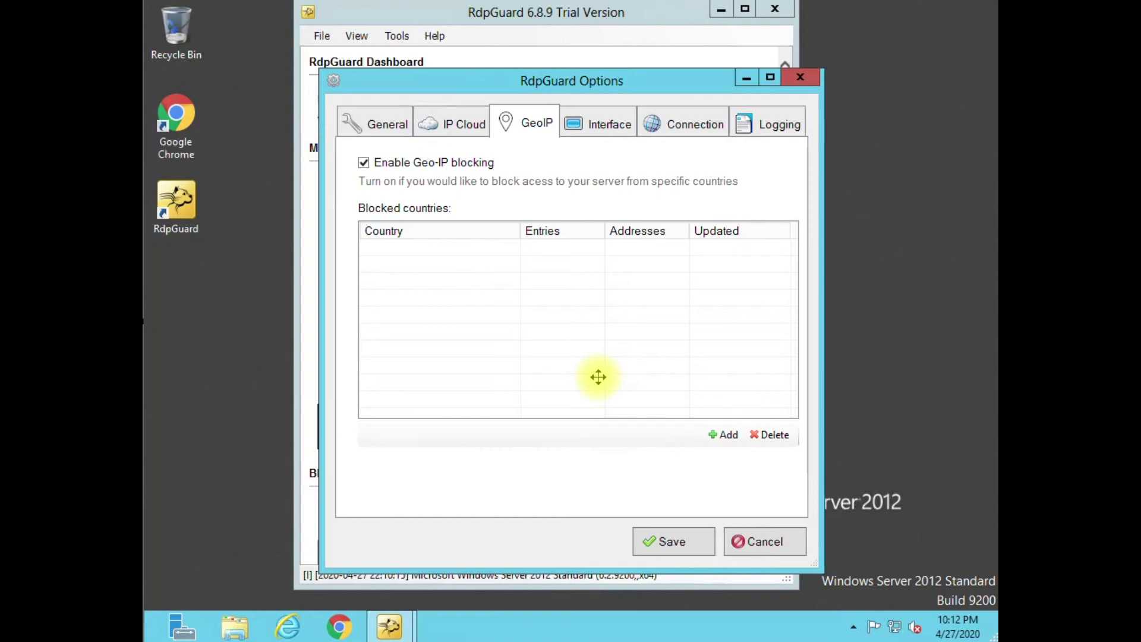
Review the Interface, Connection, Logging and IP Cloud settings, then save the options.
left_click(599, 122)
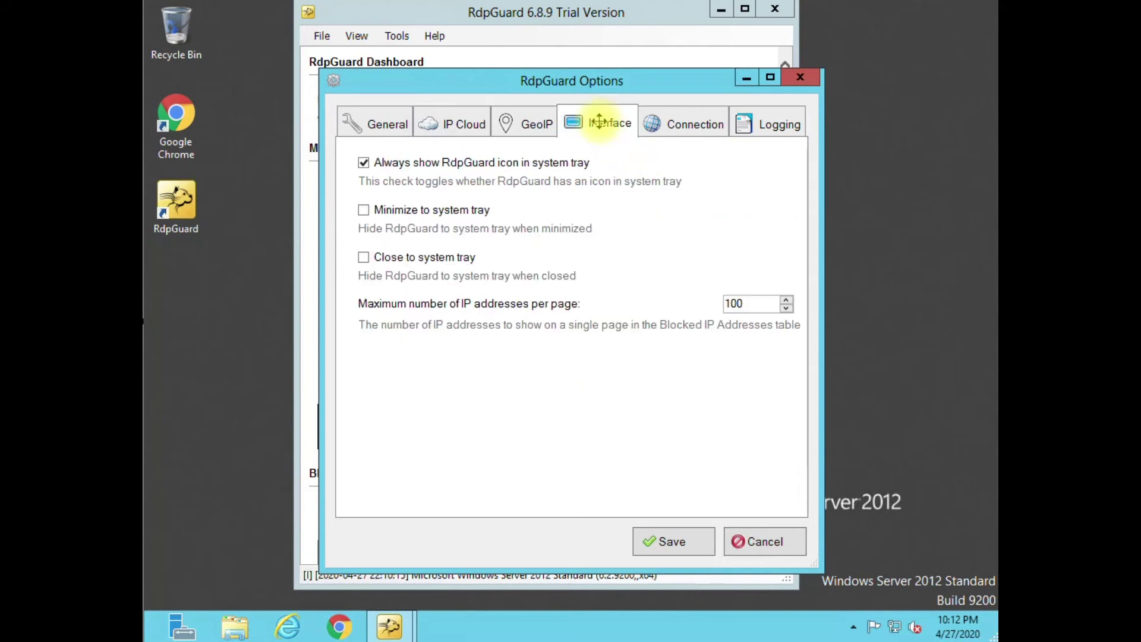
left_click(686, 123)
left_click(772, 122)
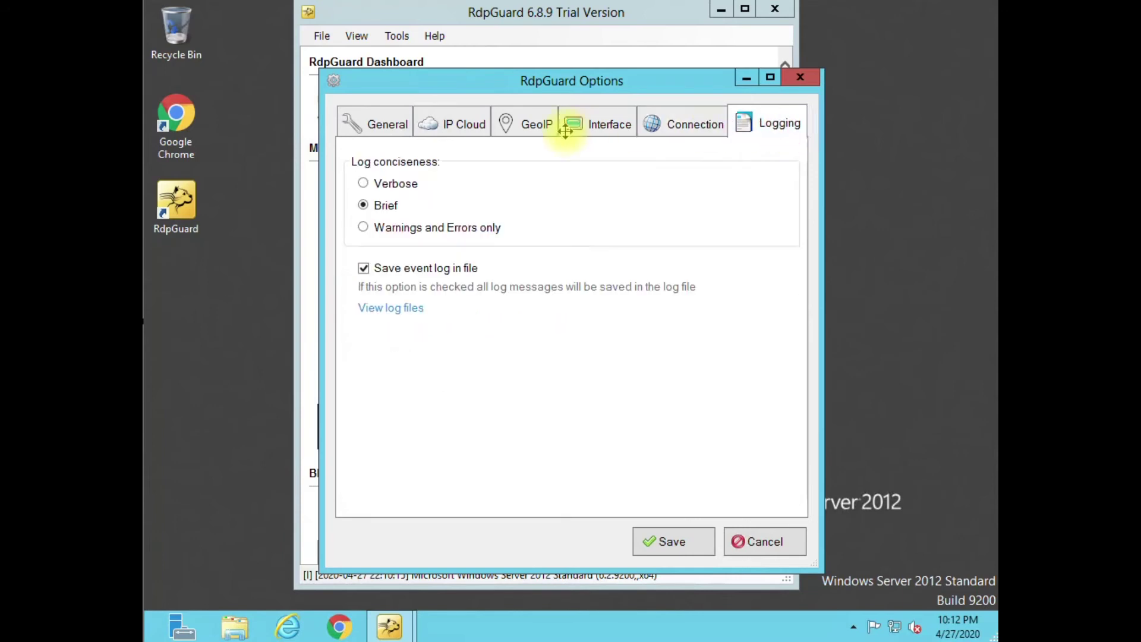
left_click(462, 122)
left_click(394, 125)
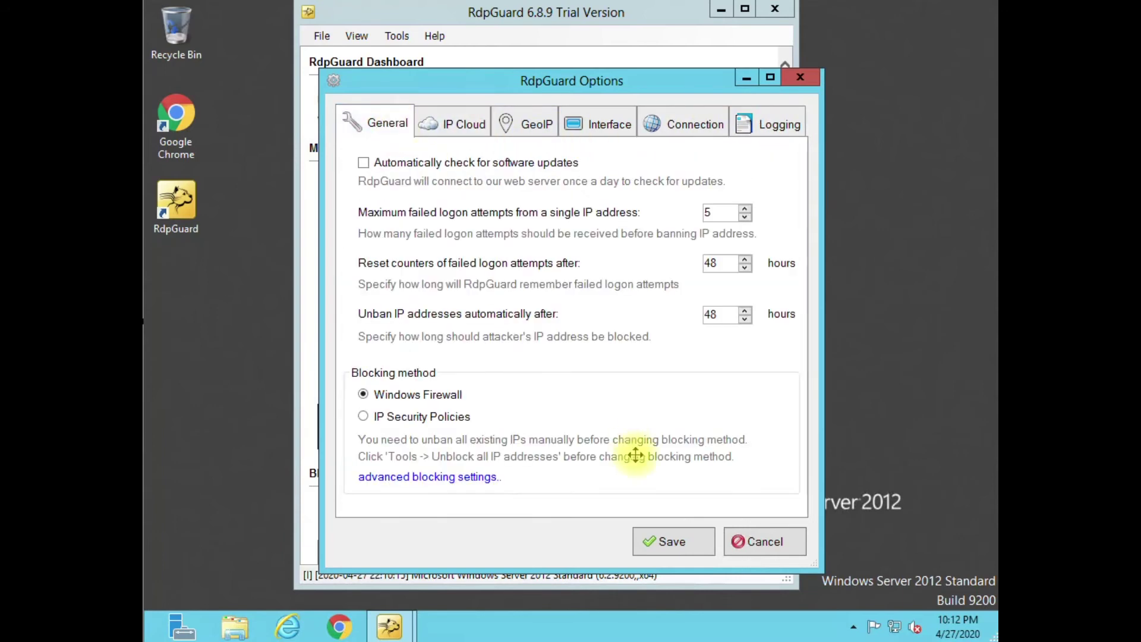
left_click(674, 540)
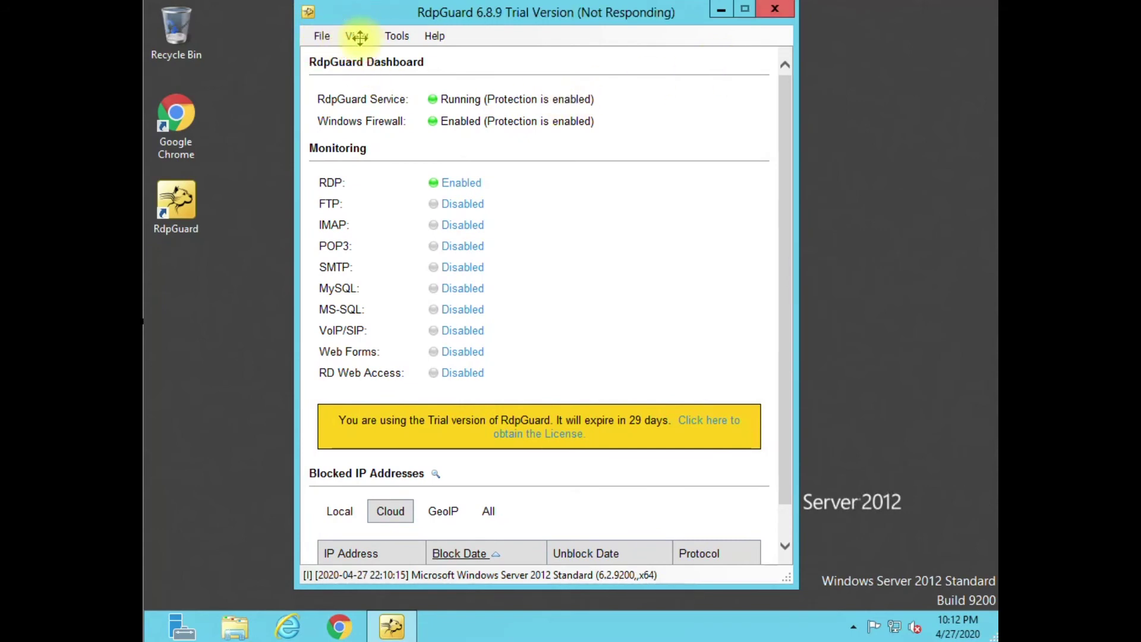
Minimize the RdpGuard dashboard window without changing any View options.
left_click(358, 37)
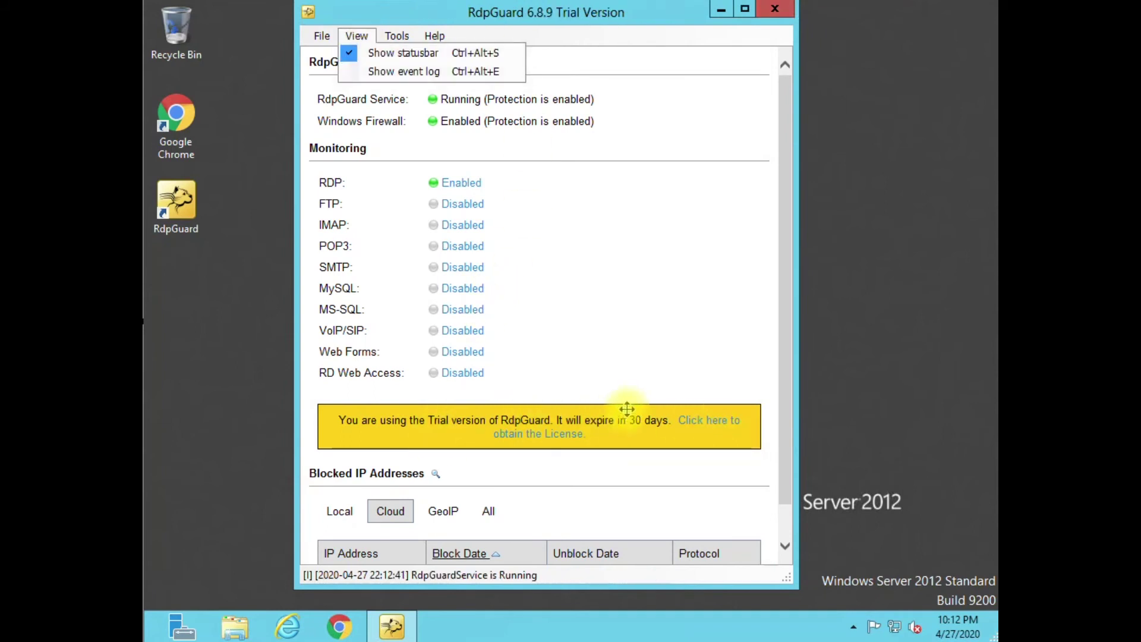
left_click(721, 11)
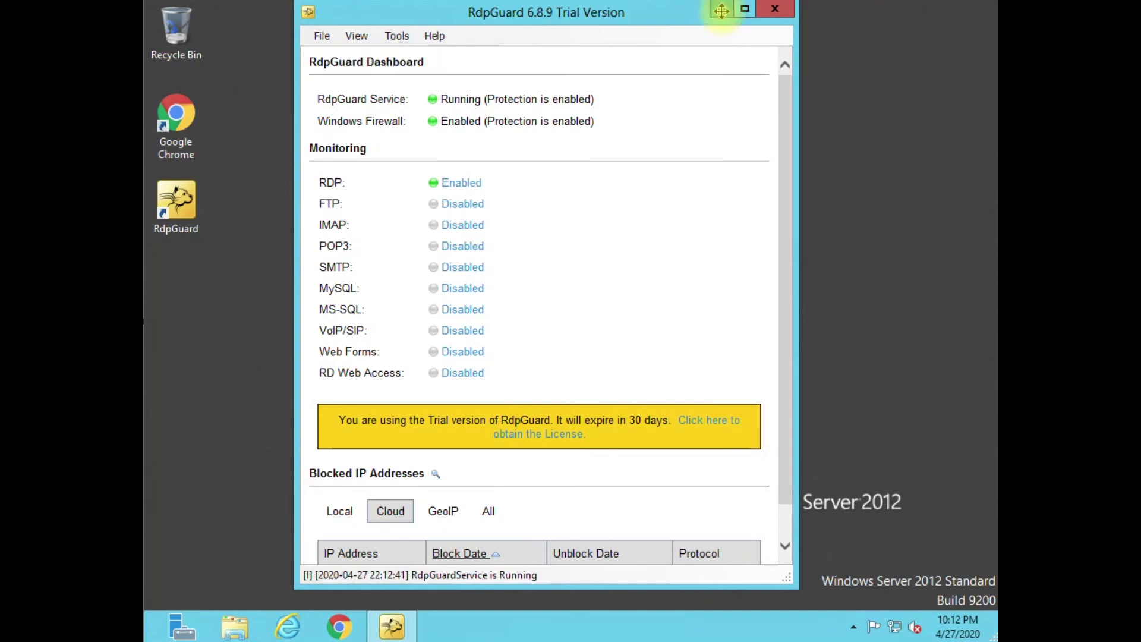
left_click(721, 11)
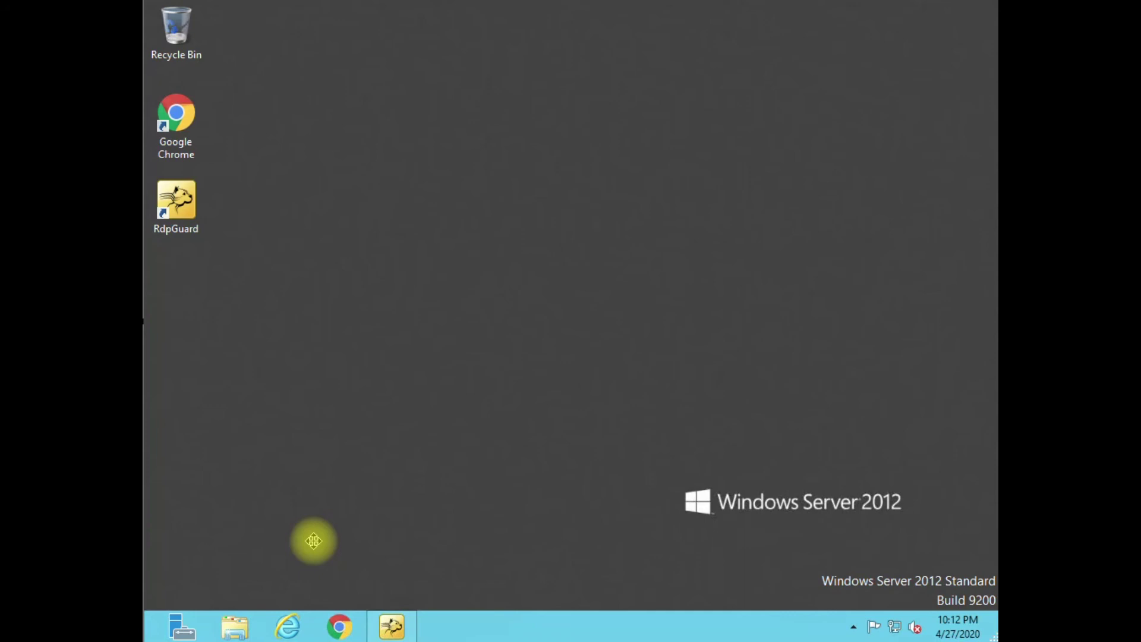
In Chrome, search Google for 'duo two factor' and open the Duo Security result.
left_click(339, 625)
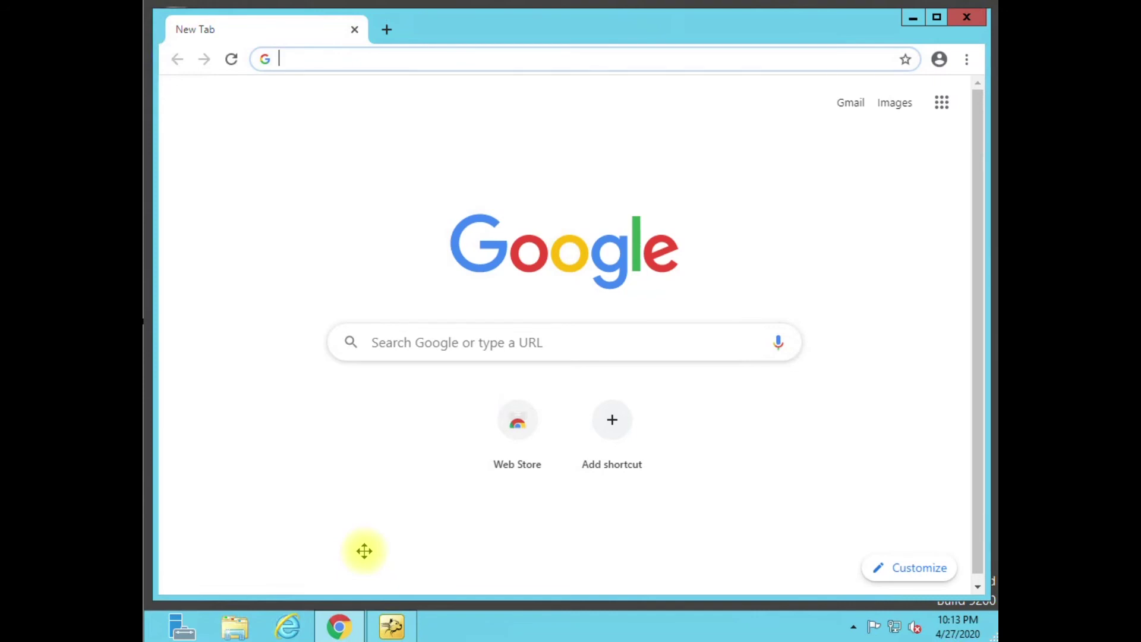
type("duo t")
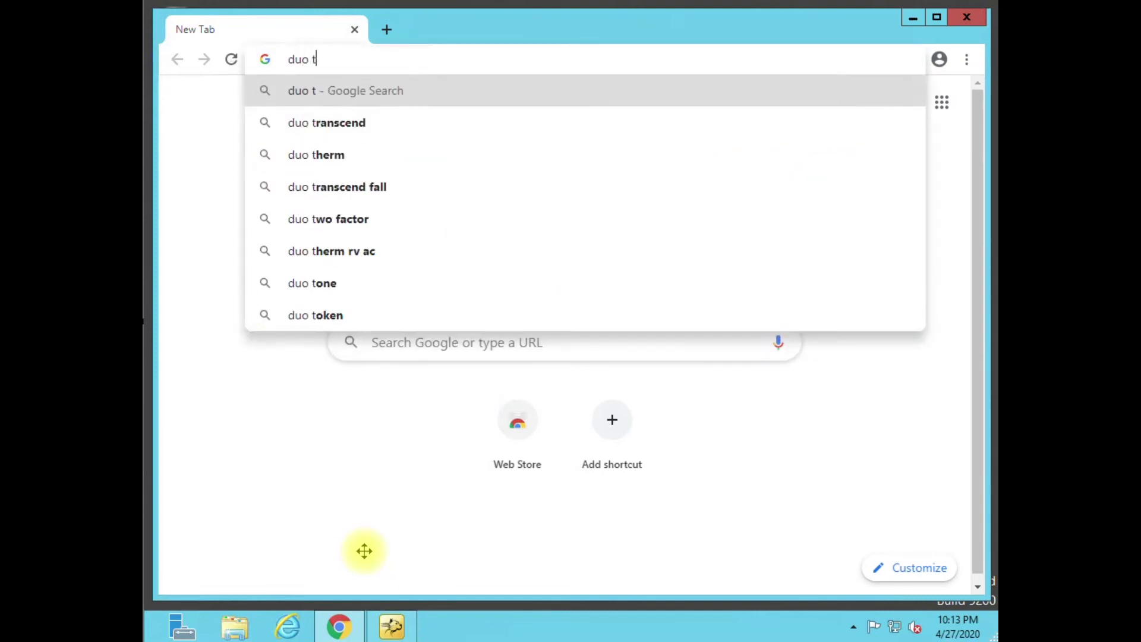
type("wo fac")
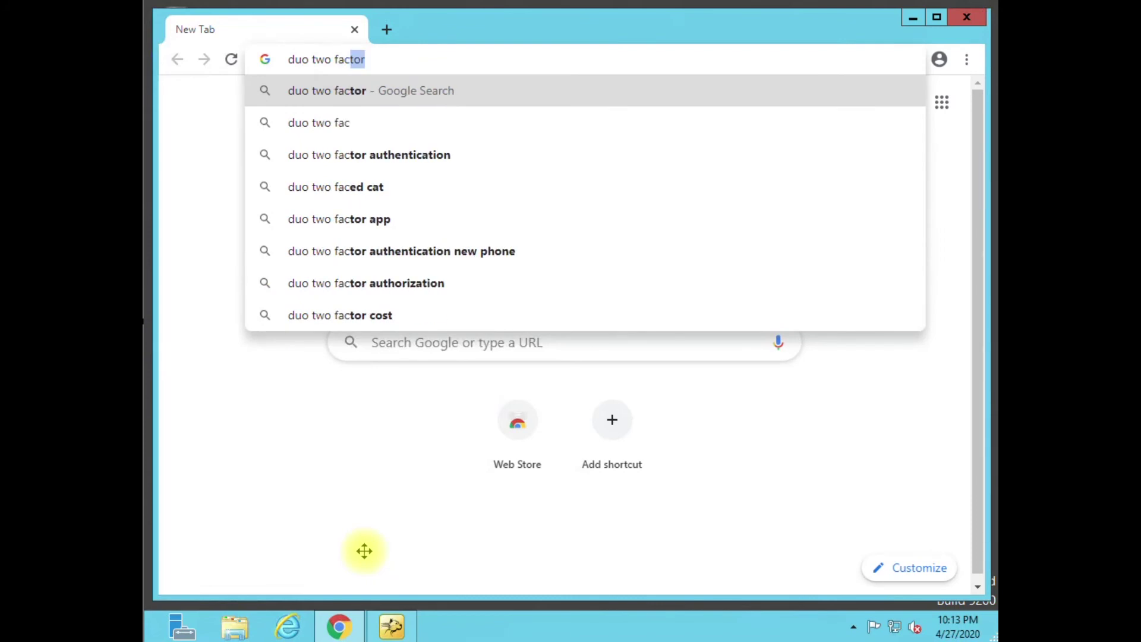
type("tor")
key("Return")
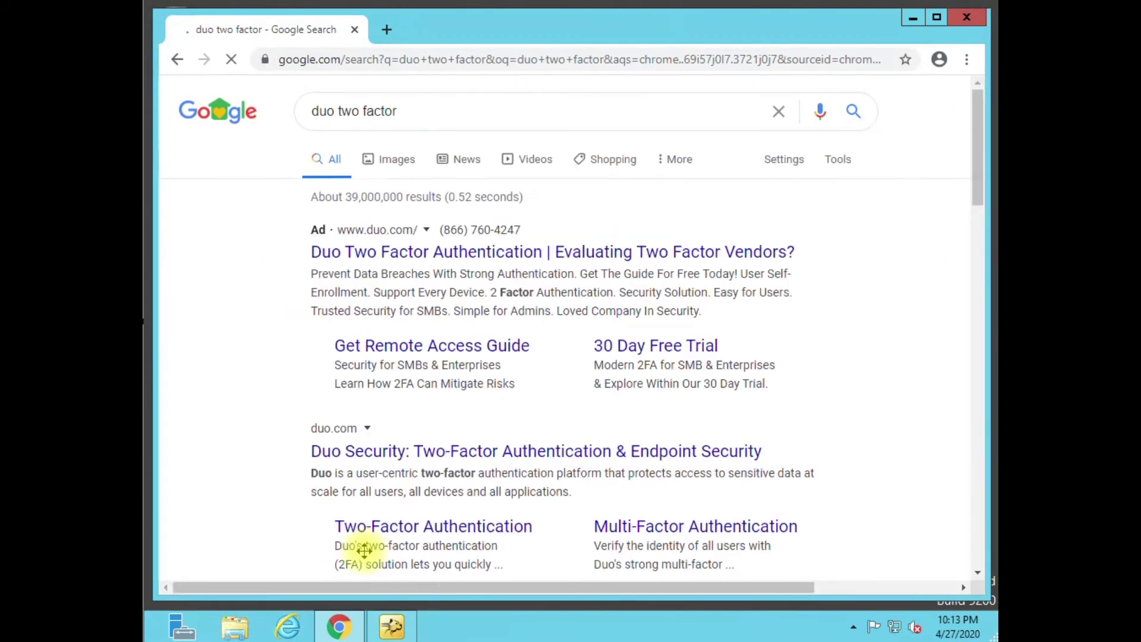
left_click(427, 453)
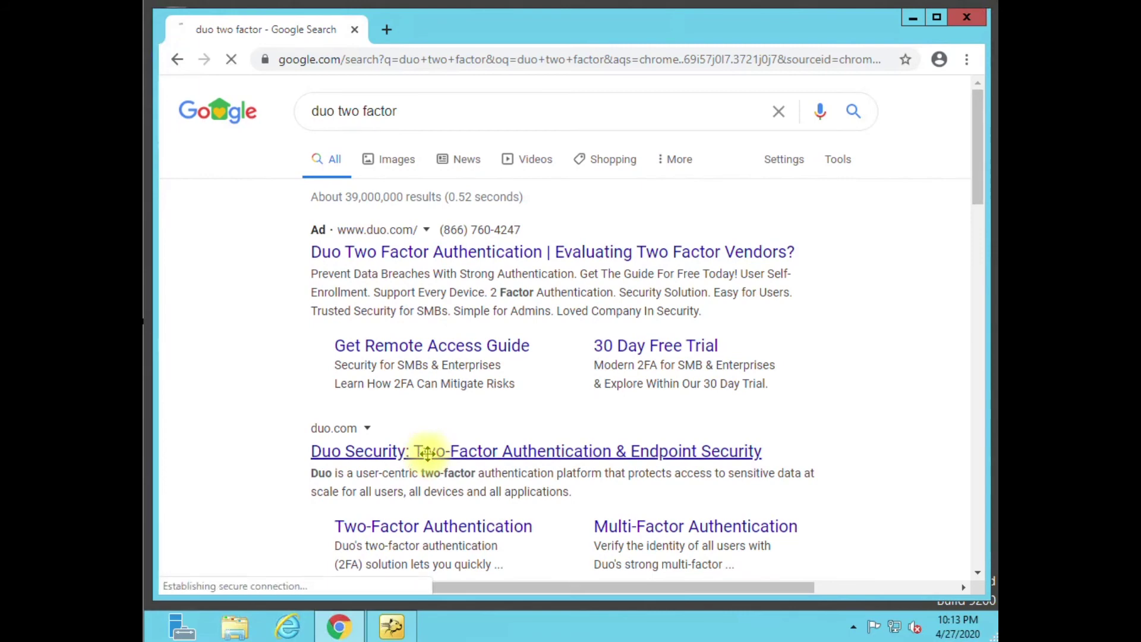